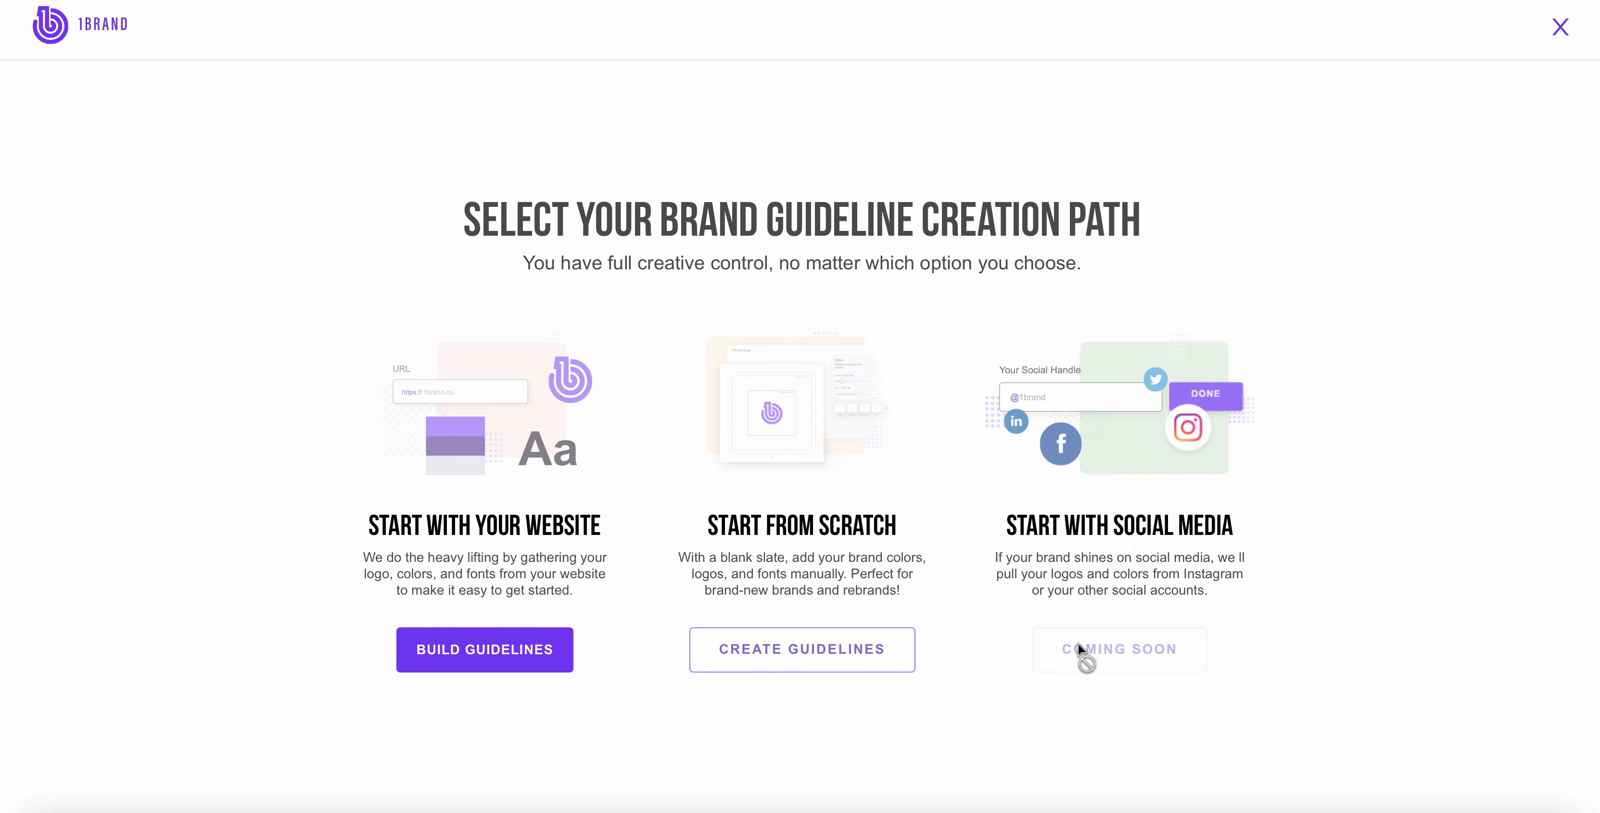
Step: Start building guidelines from a website with brand name 1Brand and site 1brand.co, and continue with the gathered brand assets
{"action": "left_click", "coordinate": [547, 652]}
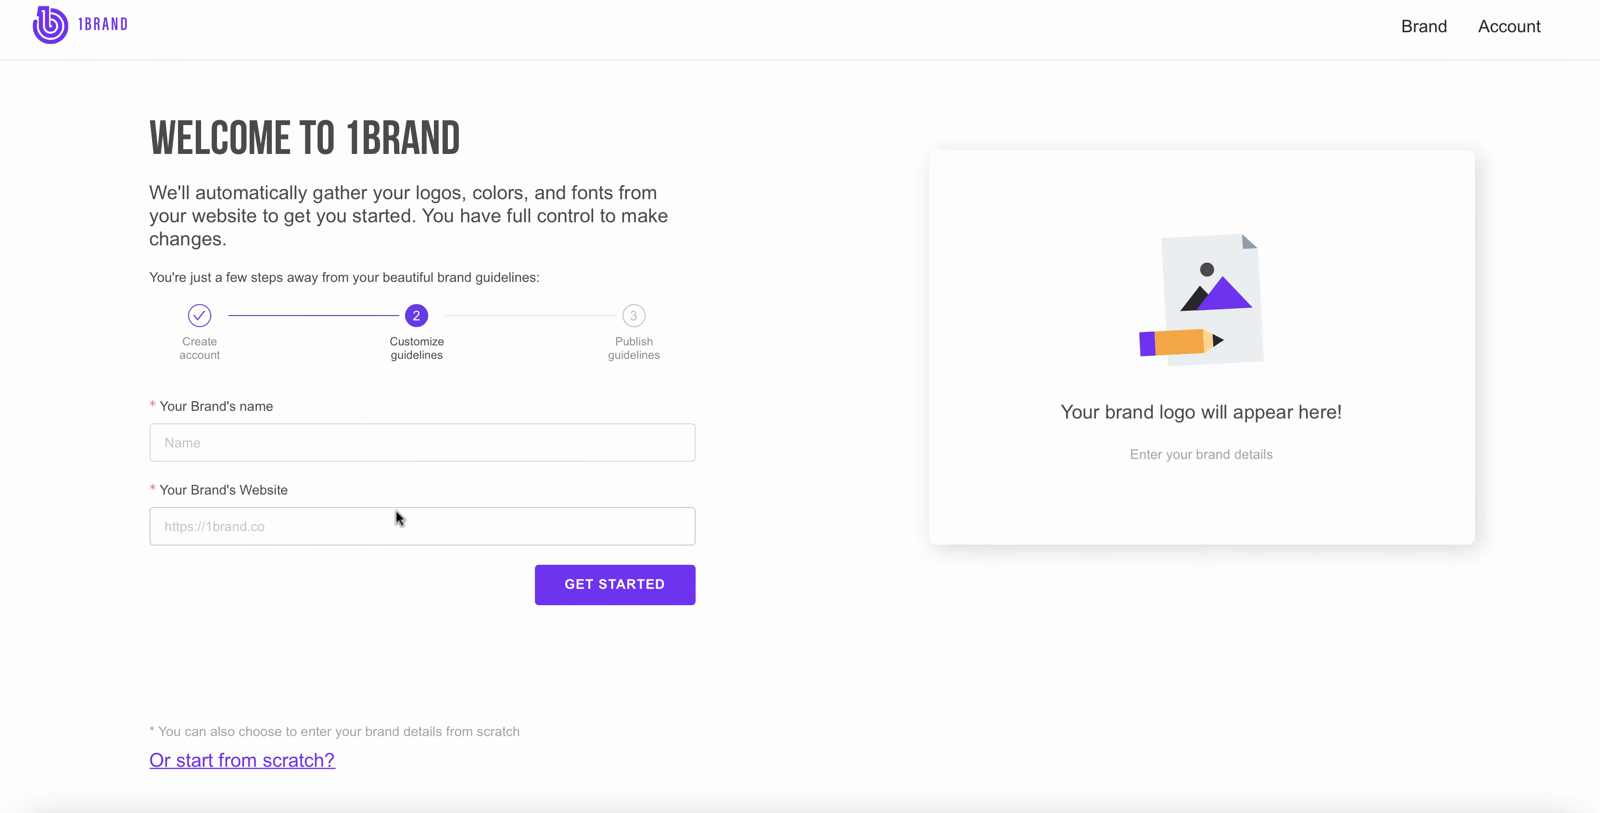
{"action": "left_click", "coordinate": [303, 426]}
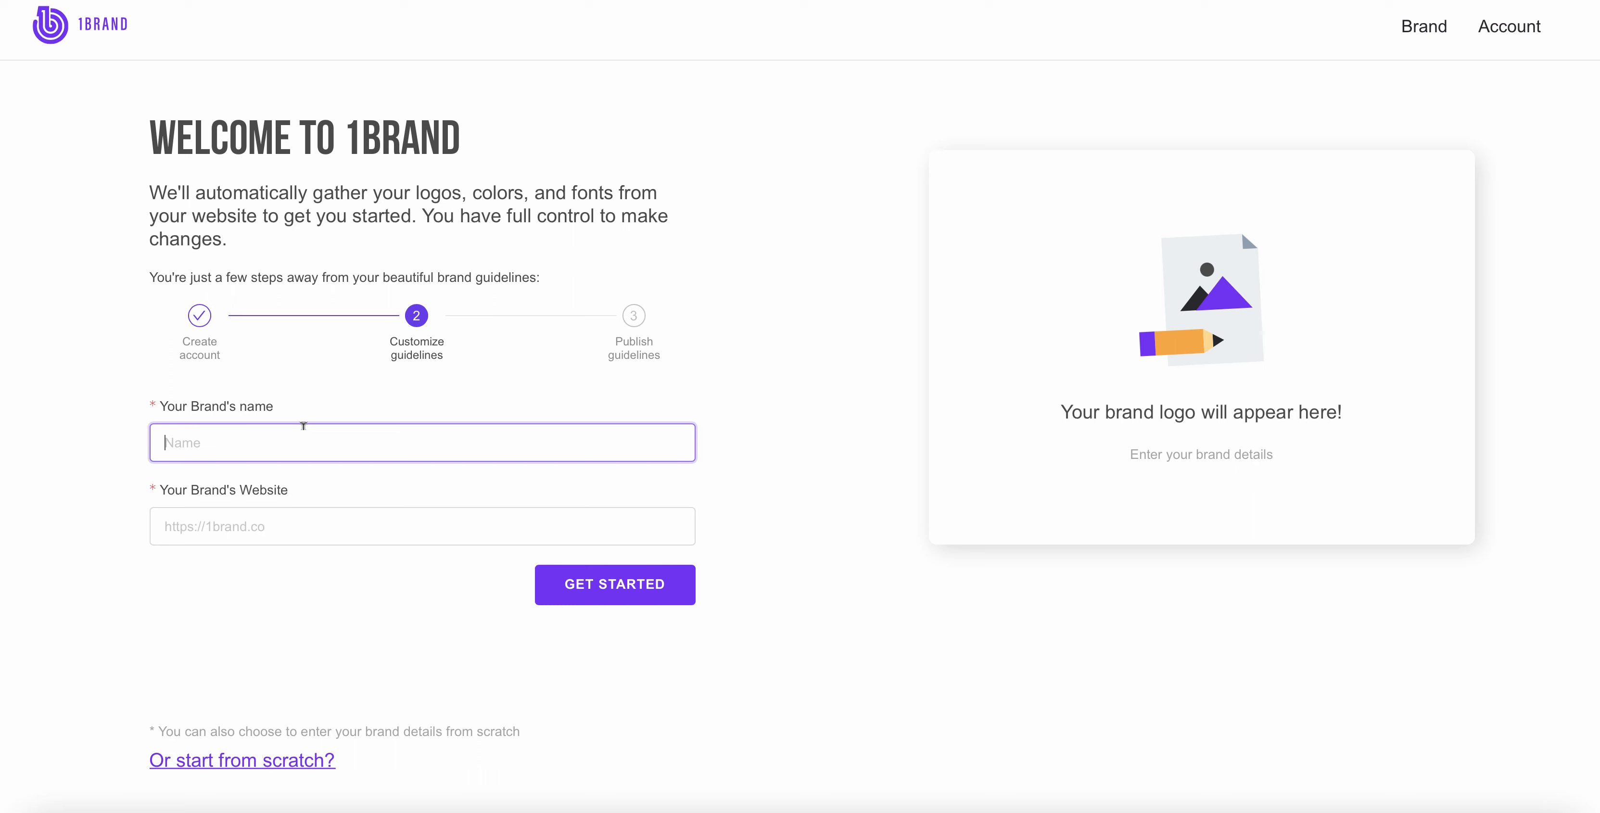
{"action": "type", "text": "1Brand"}
{"action": "key", "text": "Tab"}
{"action": "type", "text": "1brand.co"}
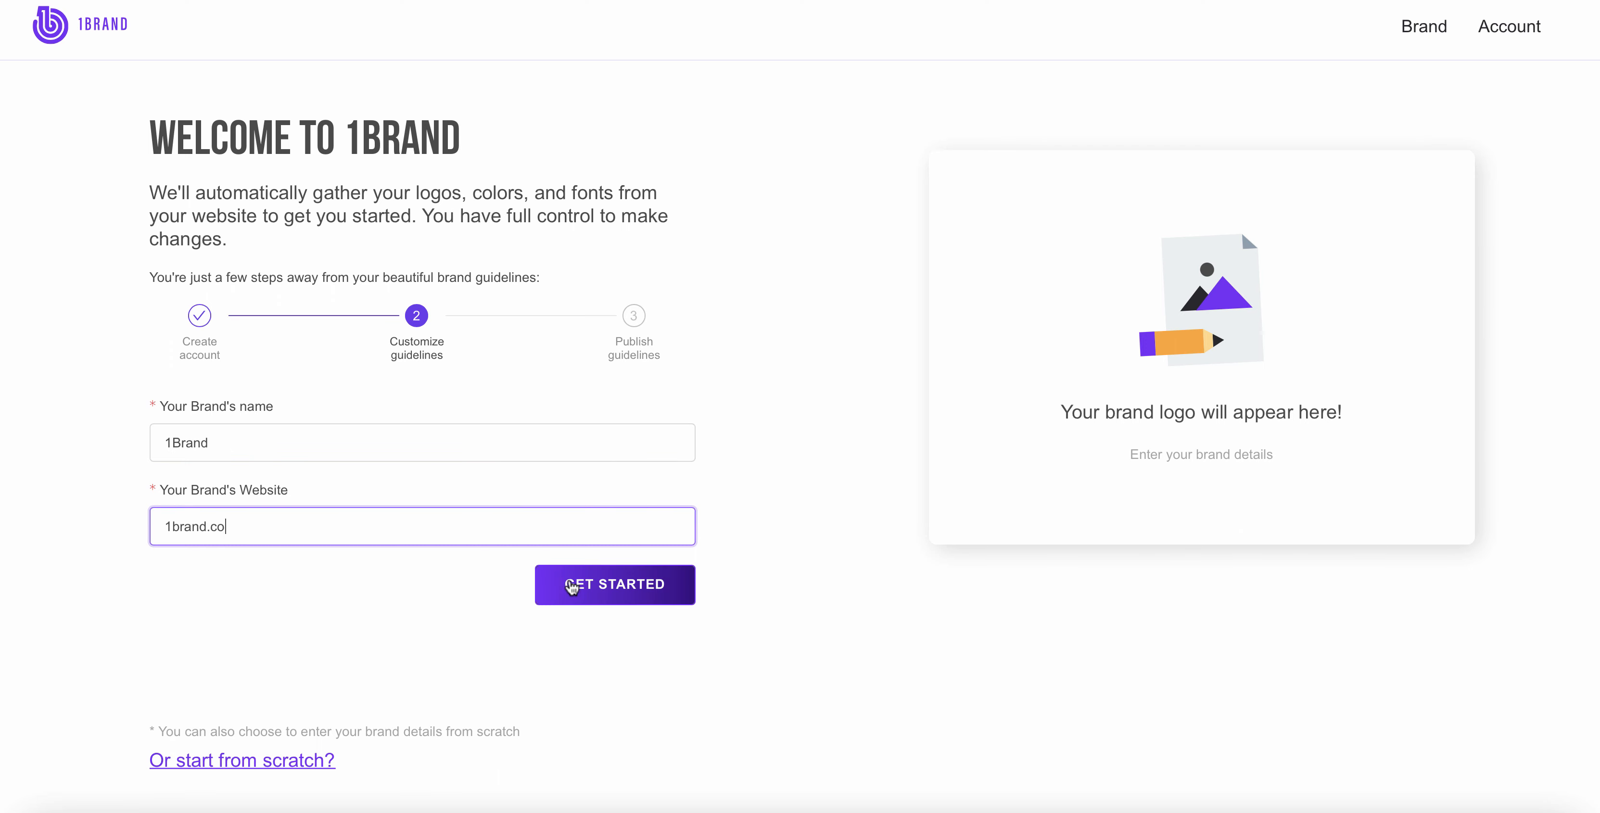
{"action": "left_click", "coordinate": [571, 585]}
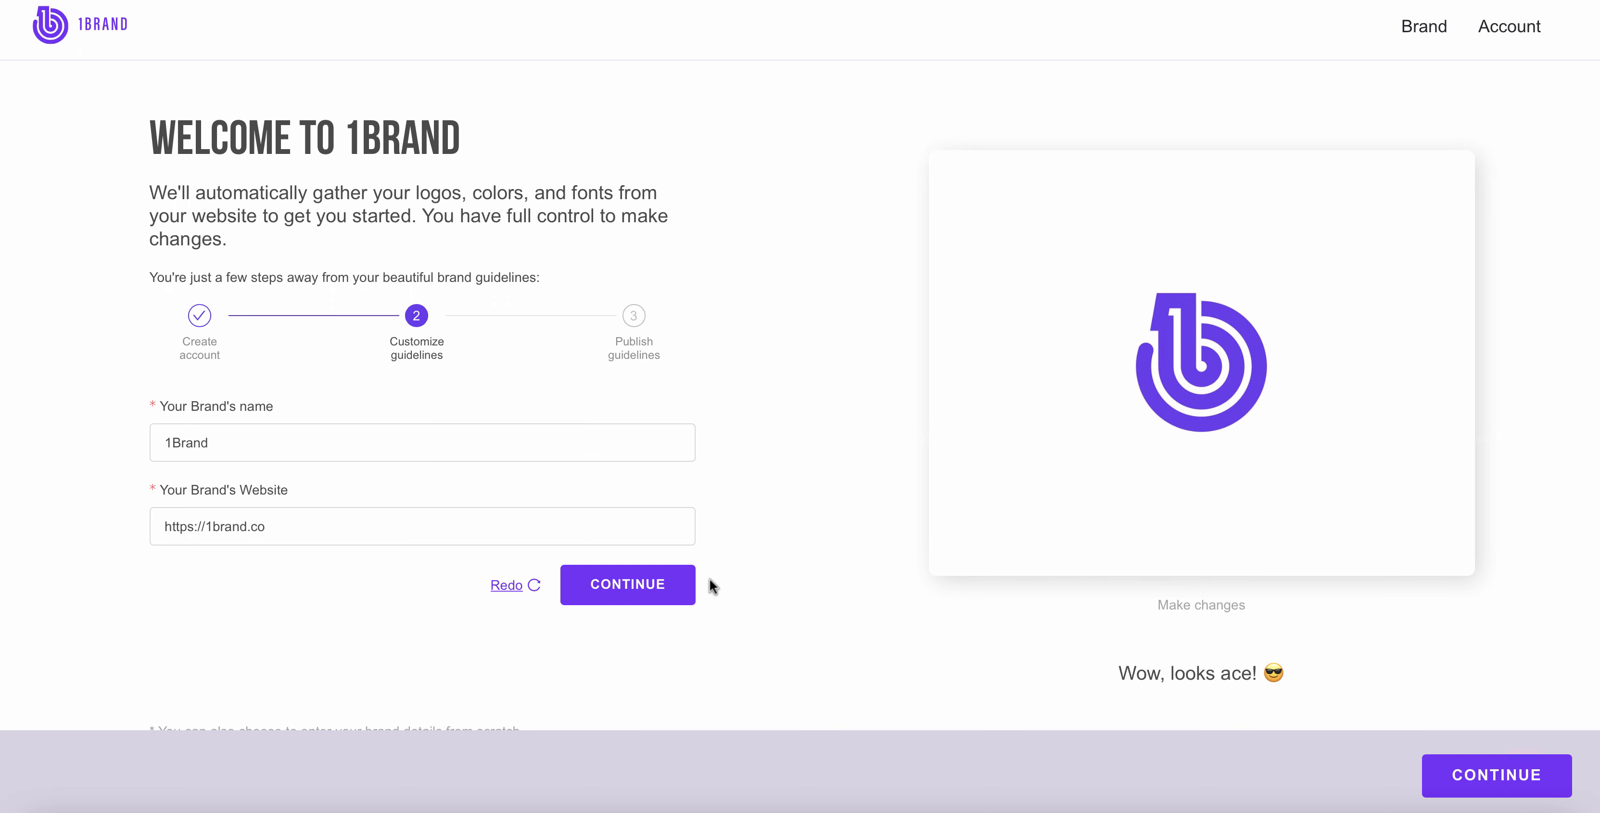
{"action": "left_click", "coordinate": [666, 586]}
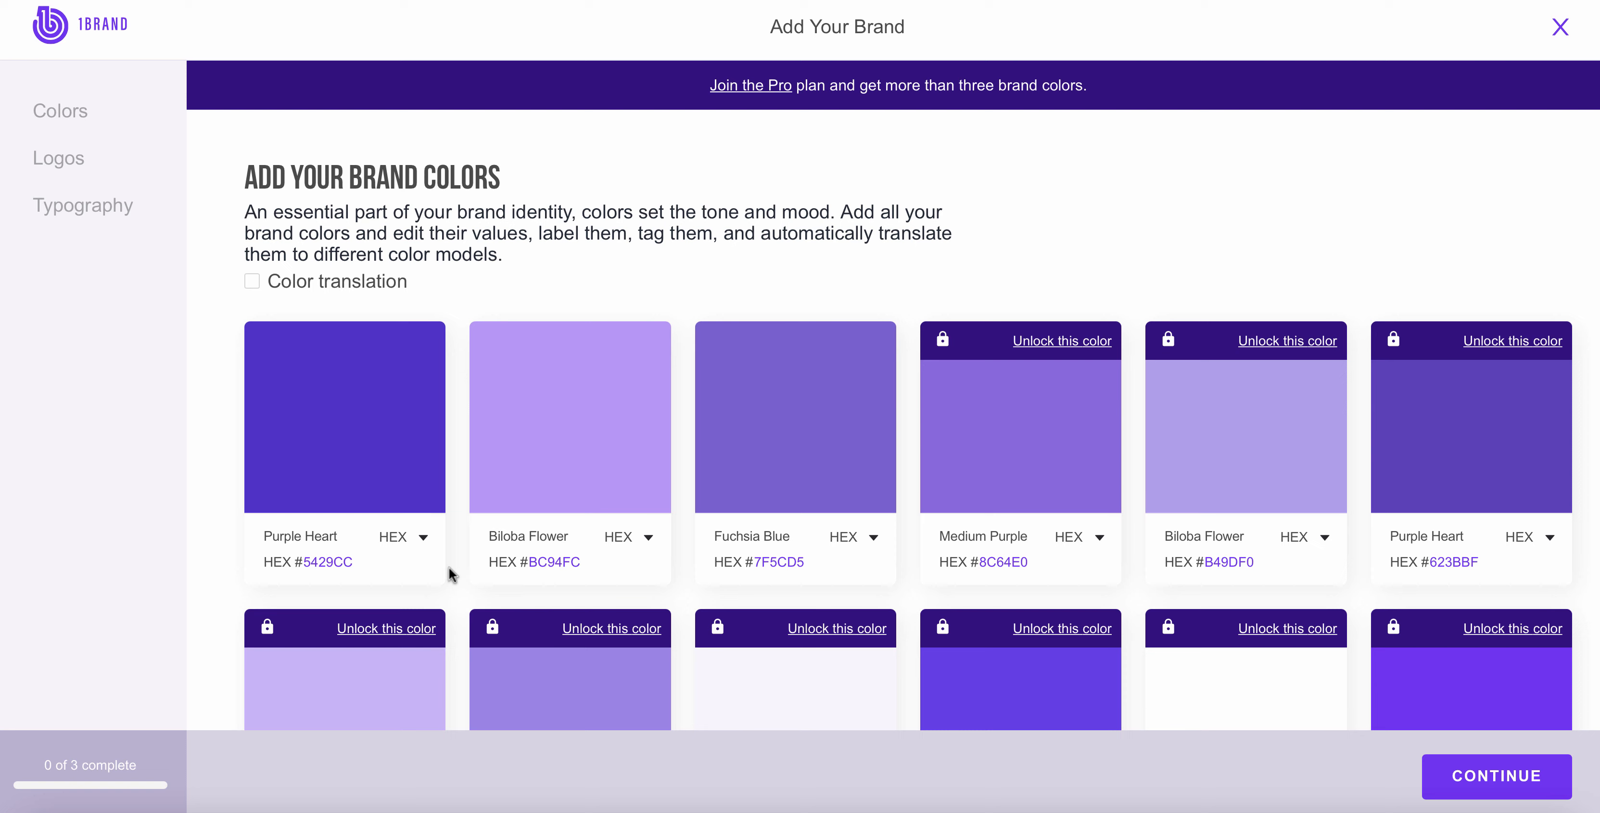
Step: Look through the color model options available for the first Purple Heart color
{"action": "mouse_move", "coordinate": [375, 469]}
{"action": "left_click", "coordinate": [421, 539]}
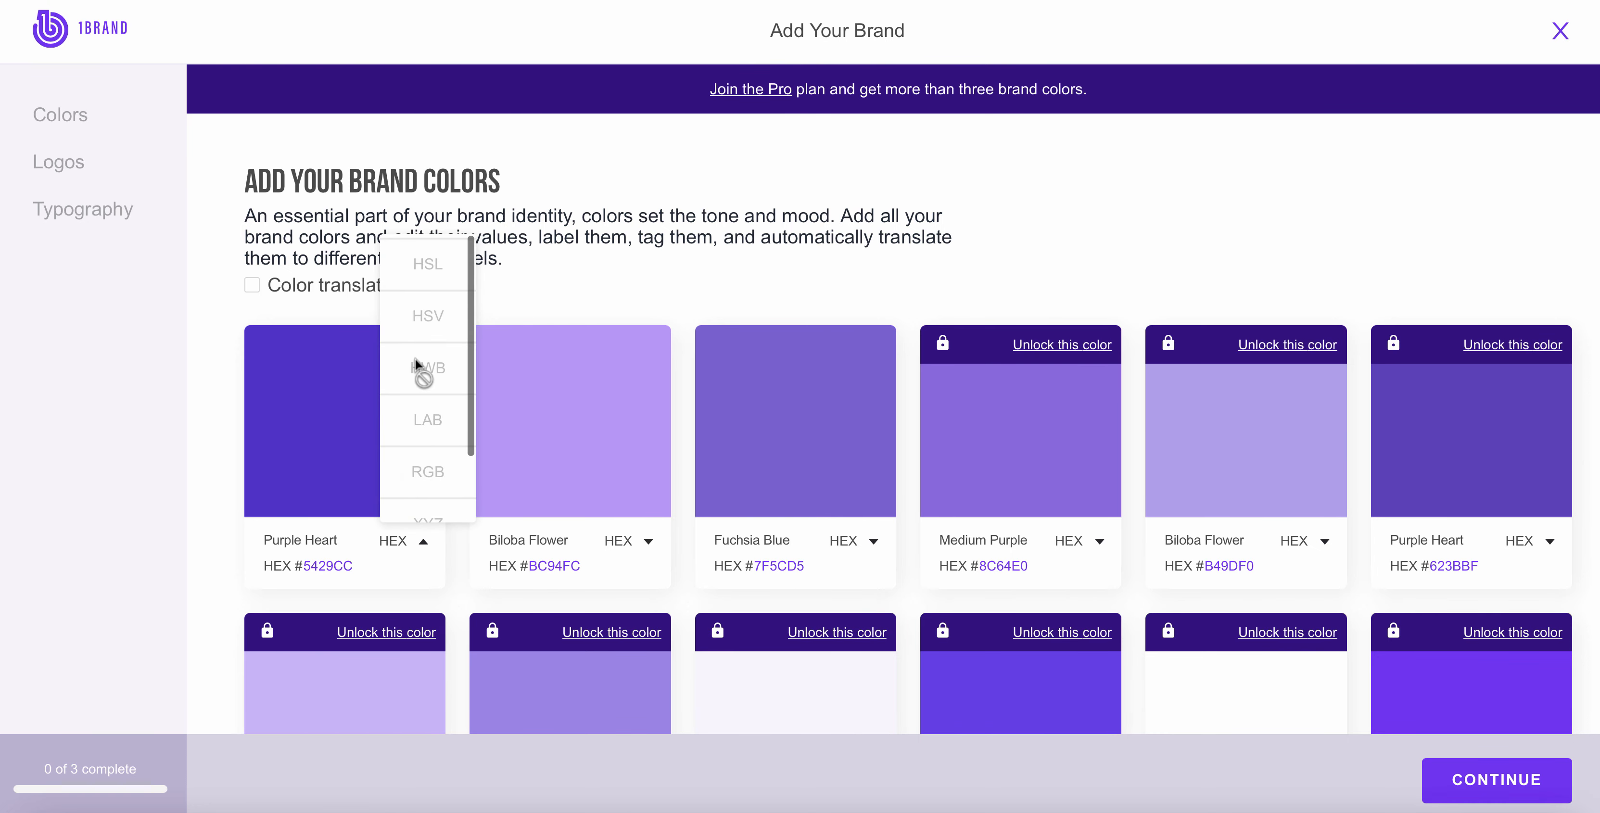
{"action": "scroll", "coordinate": [414, 358], "scroll_direction": "down", "scroll_amount": 1}
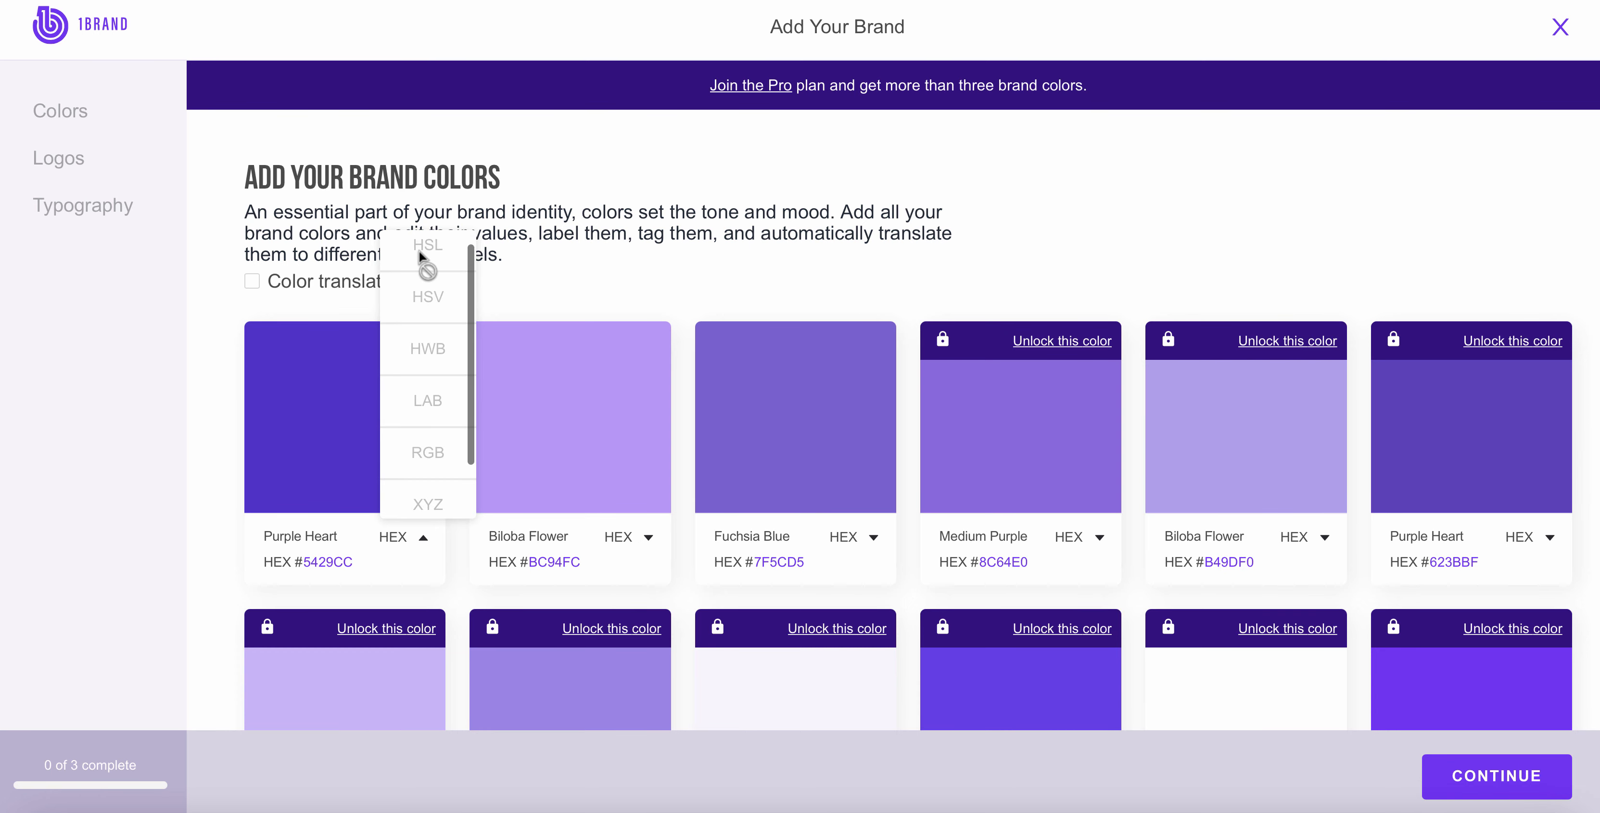
{"action": "scroll", "coordinate": [435, 380], "scroll_direction": "down", "scroll_amount": 1}
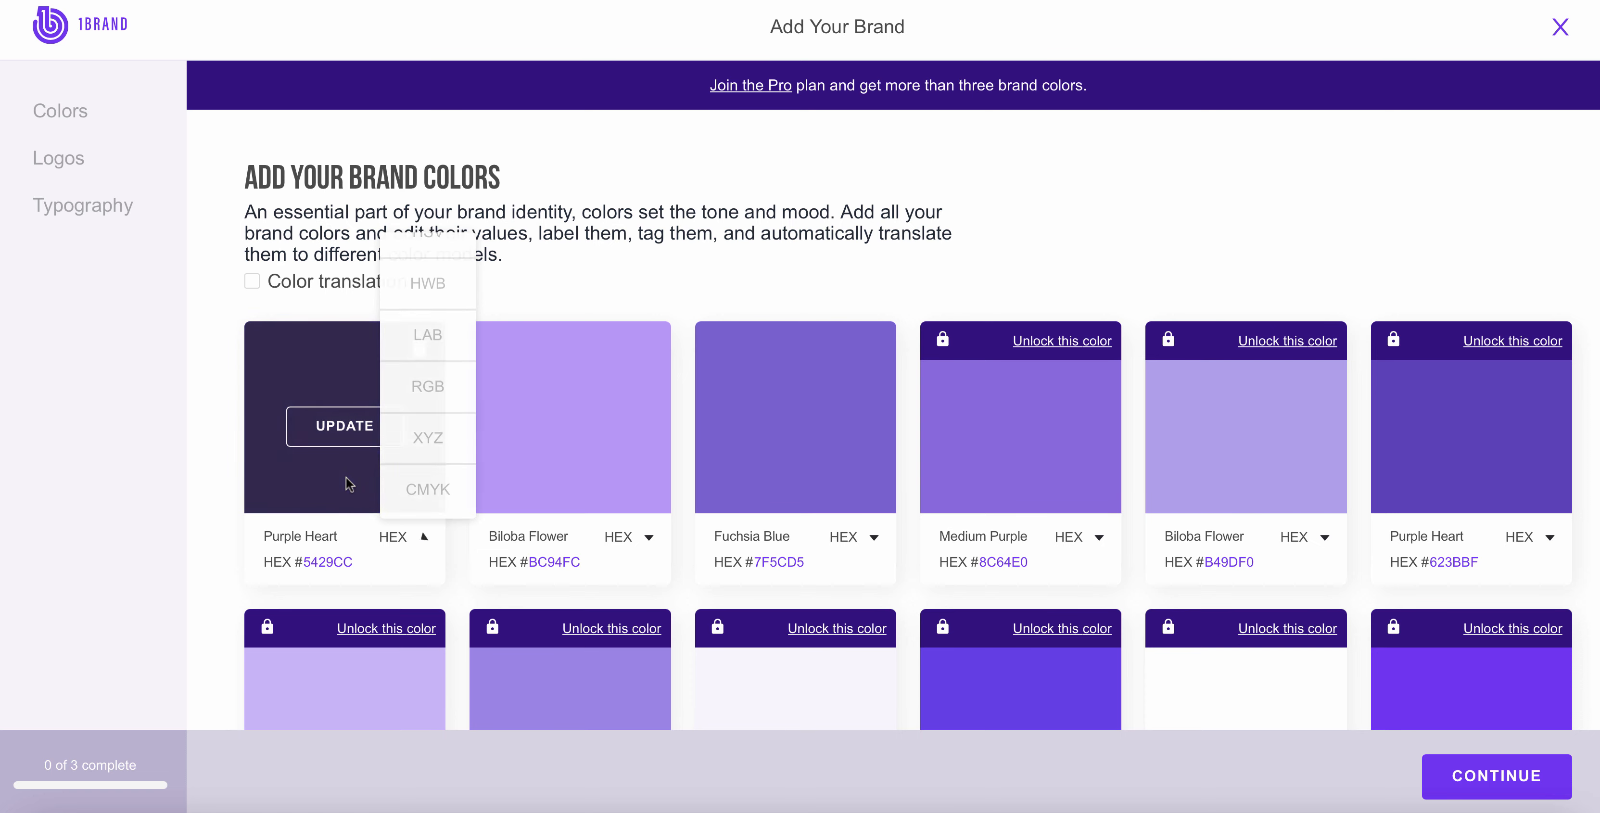
Step: Edit the first Purple Heart color, titling it 1Brand Purple and tagging it Brand and Primary
{"action": "left_click", "coordinate": [335, 435]}
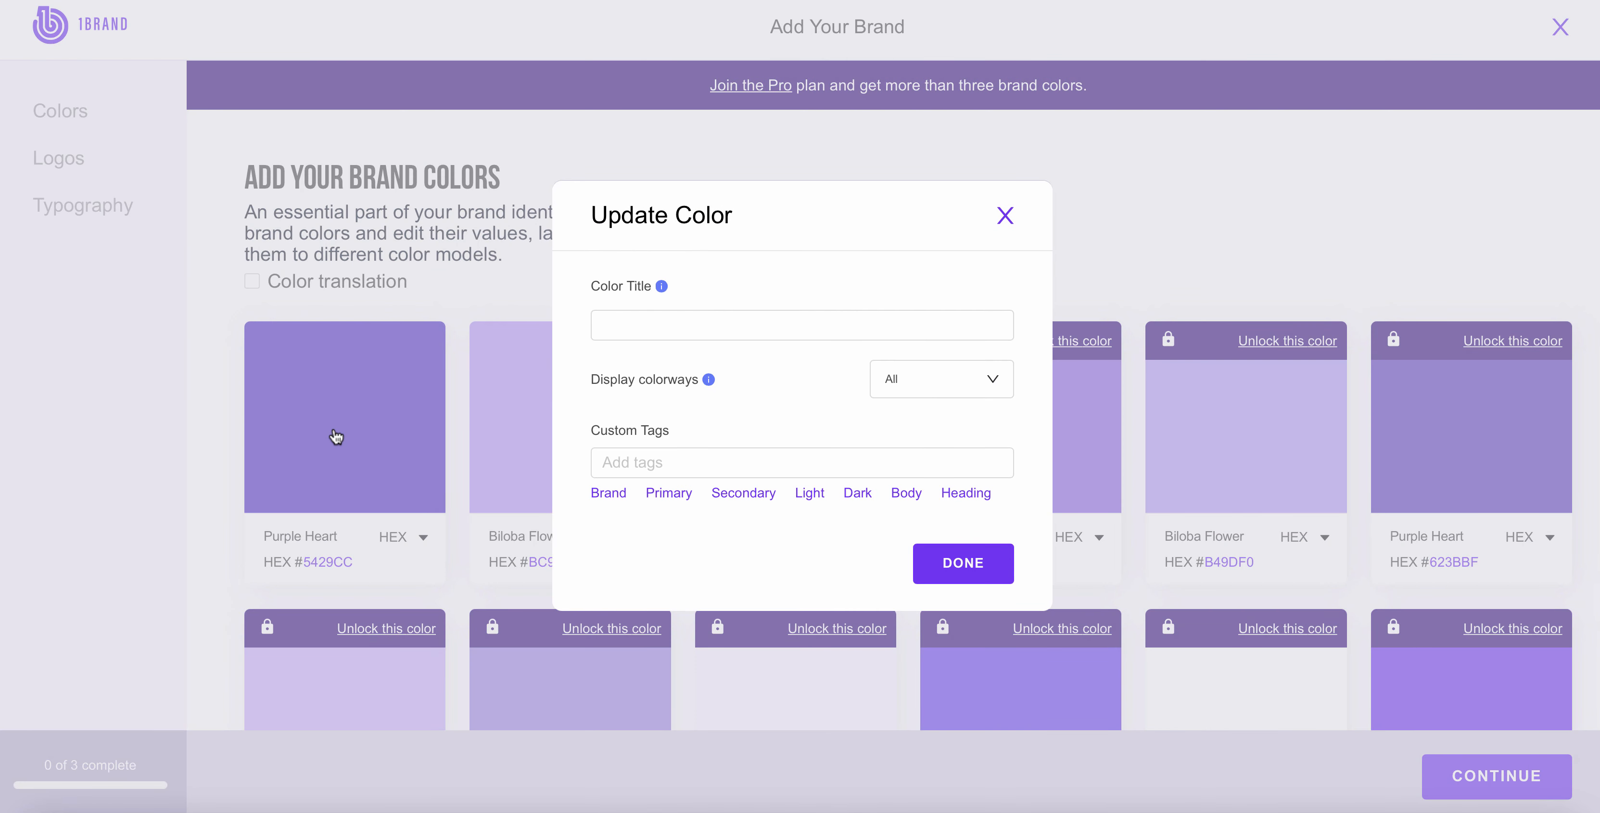
{"action": "left_click", "coordinate": [625, 318]}
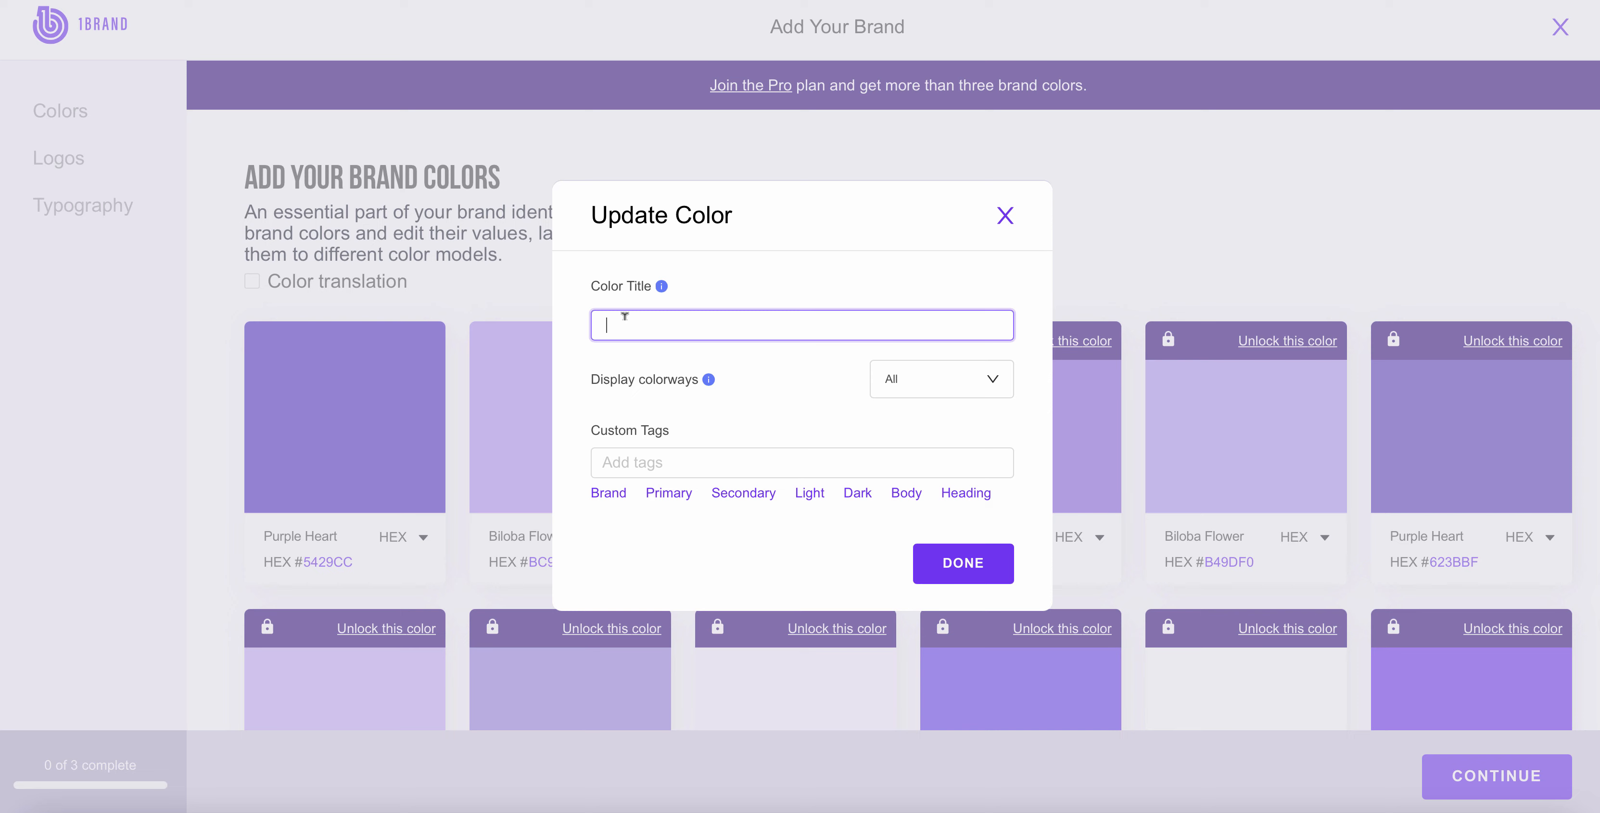
{"action": "type", "text": "1Brand Purple"}
{"action": "left_click", "coordinate": [660, 453]}
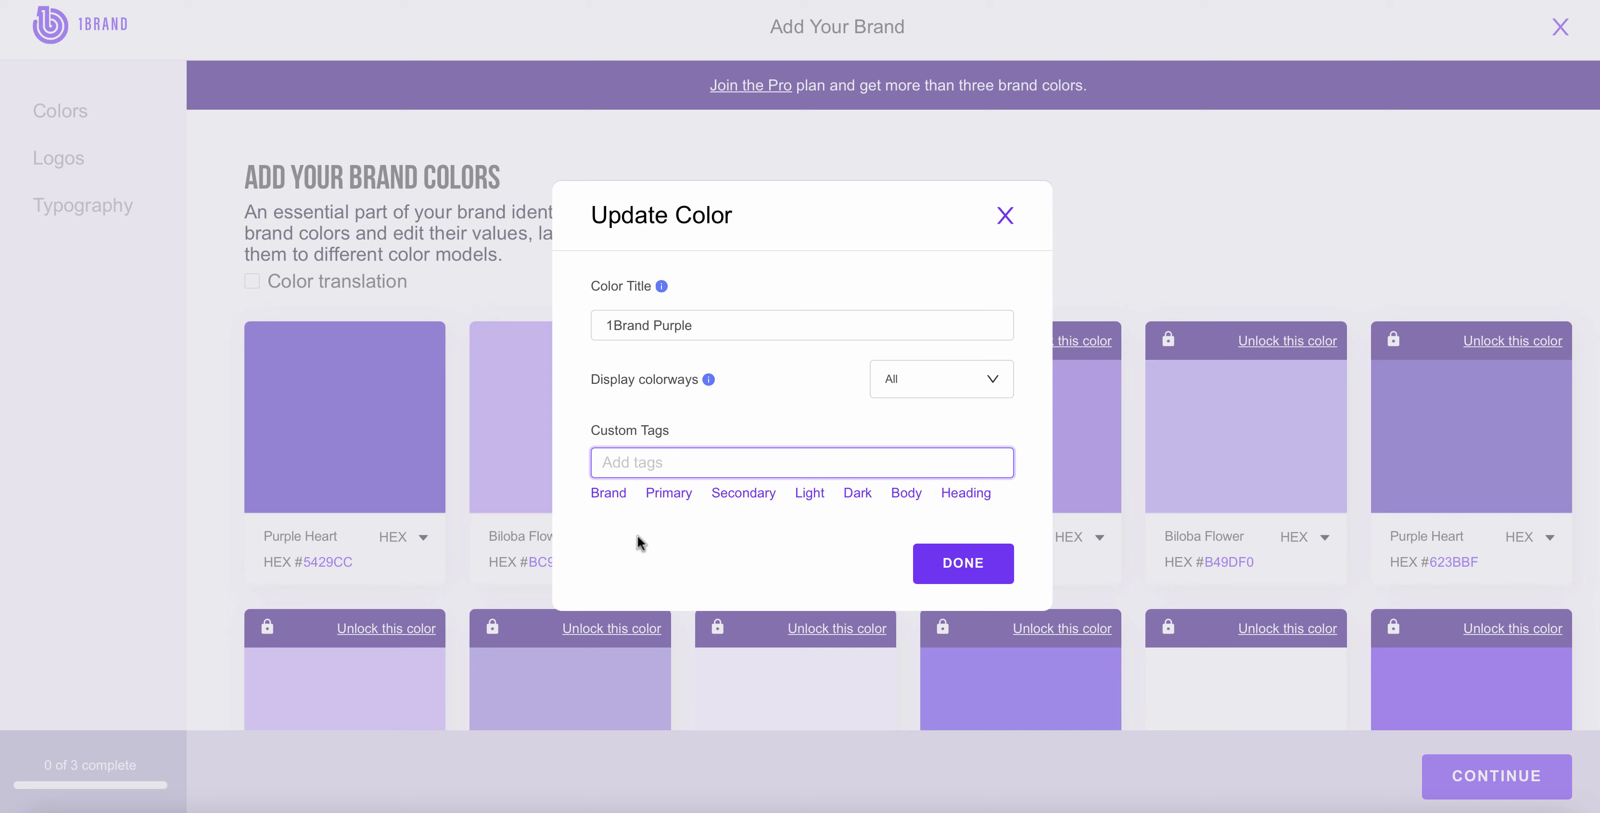
{"action": "left_click", "coordinate": [606, 494]}
{"action": "left_click", "coordinate": [614, 494]}
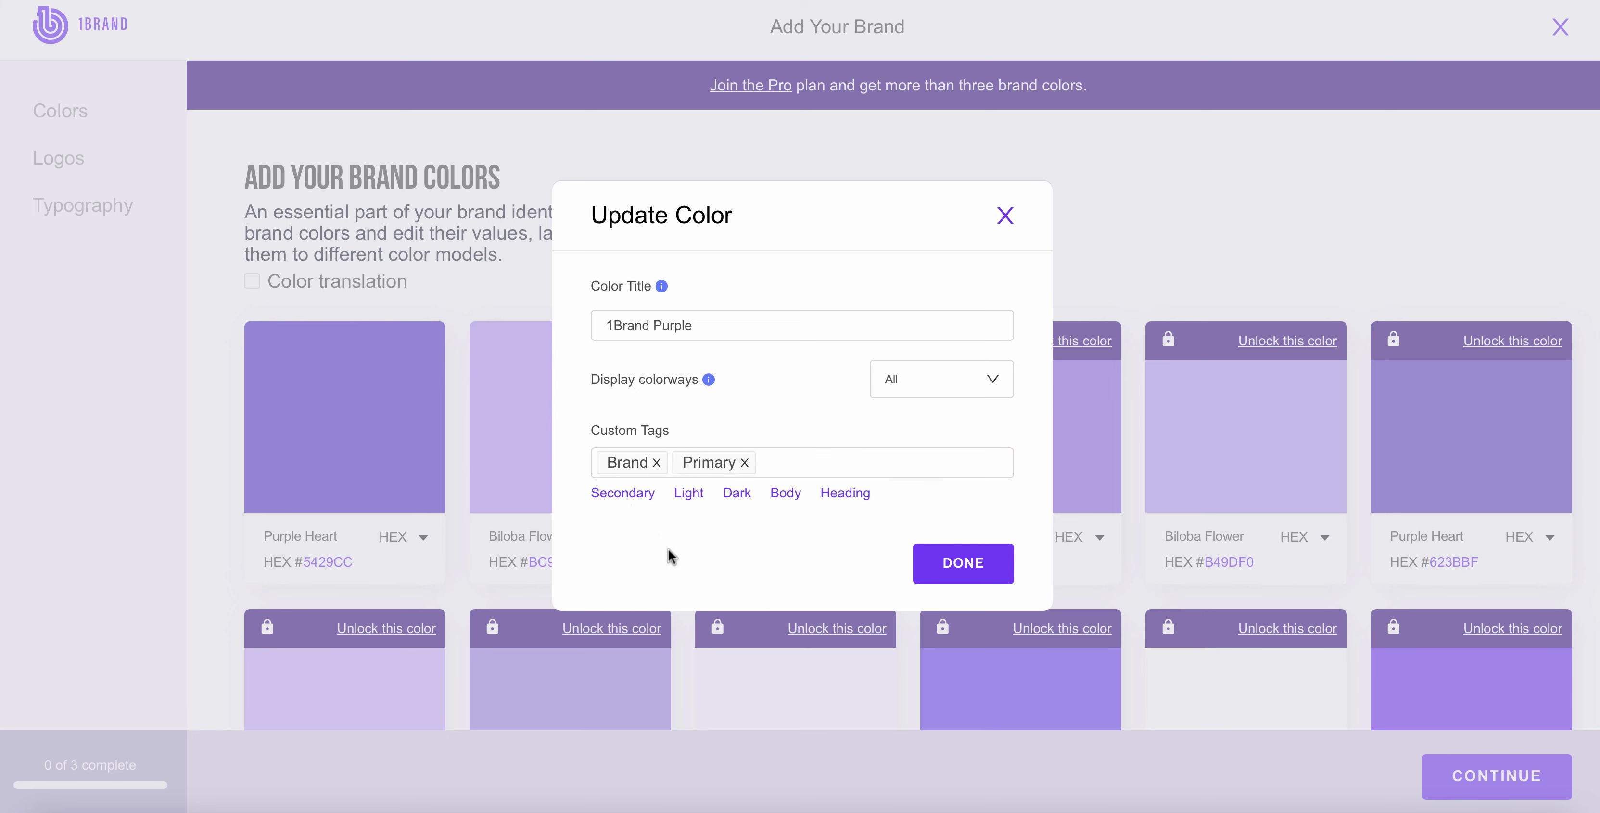
Step: Add a custom tag named Website to the color being edited
{"action": "left_click", "coordinate": [767, 463]}
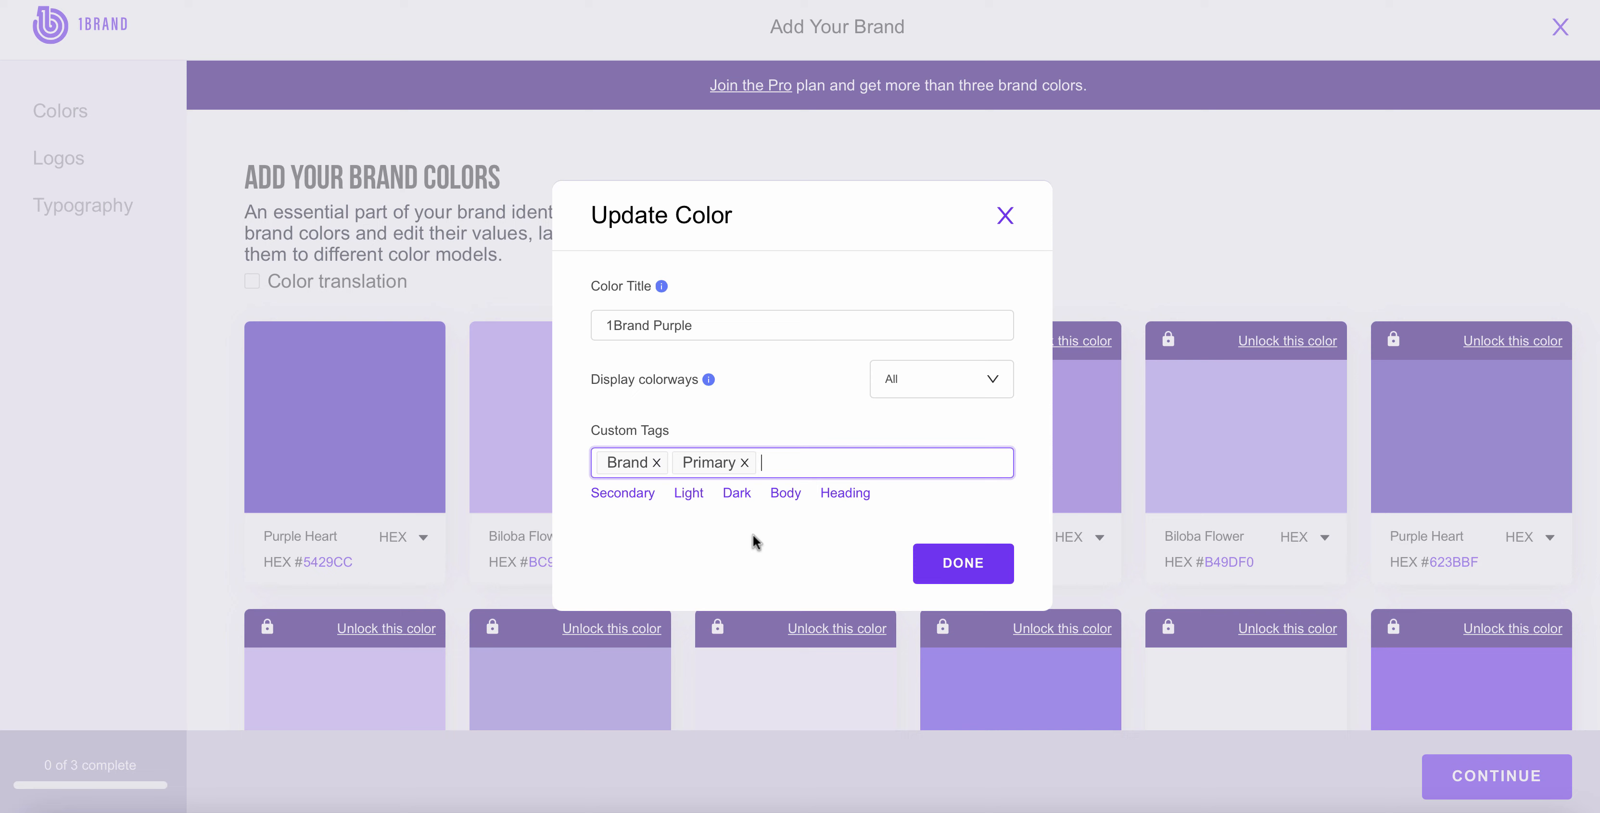
{"action": "type", "text": "Webasit"}
{"action": "key", "text": "BackSpace"}
{"action": "key", "text": "BackSpace"}
{"action": "key", "text": "BackSpace"}
{"action": "key", "text": "BackSpace"}
{"action": "type", "text": "site"}
{"action": "key", "text": "Return"}
Step: View the display colorways options and close the color update without saving
{"action": "left_click", "coordinate": [894, 376]}
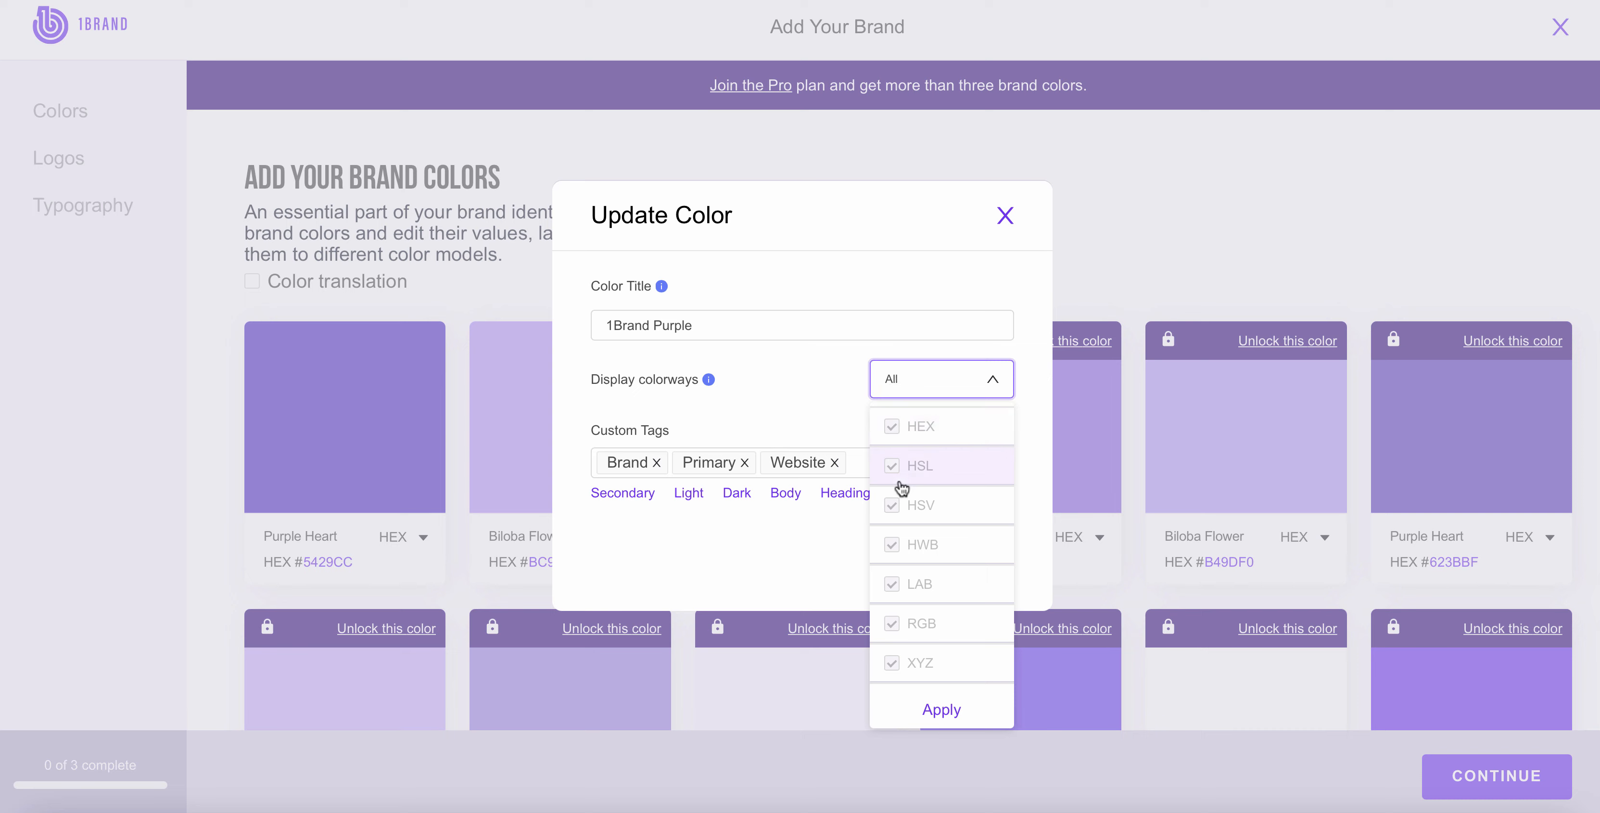
{"action": "scroll", "coordinate": [892, 584], "scroll_direction": "down", "scroll_amount": 1}
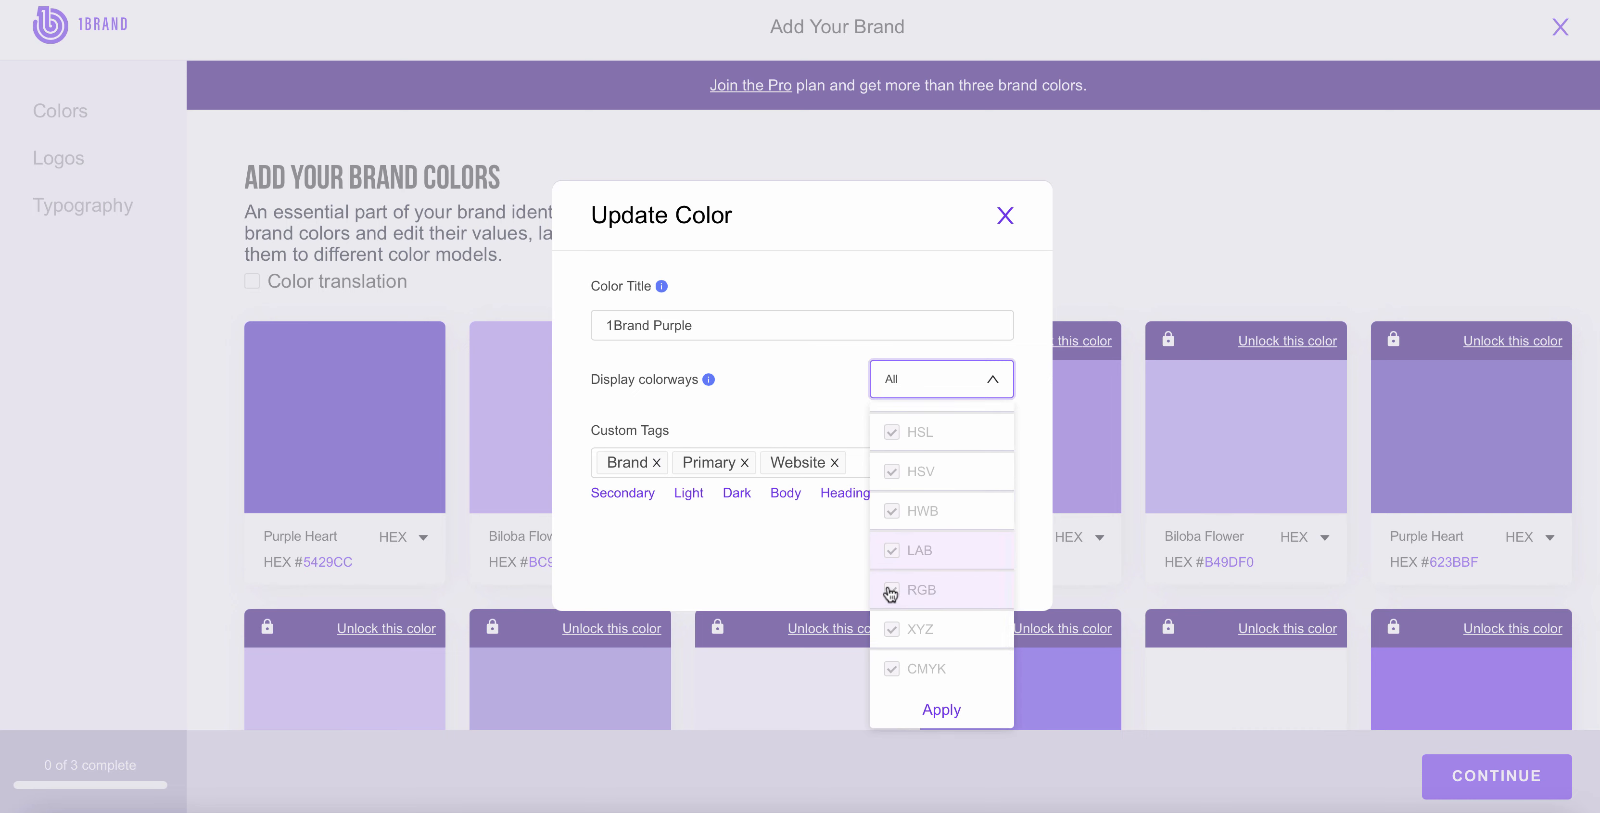
{"action": "left_click", "coordinate": [1004, 216]}
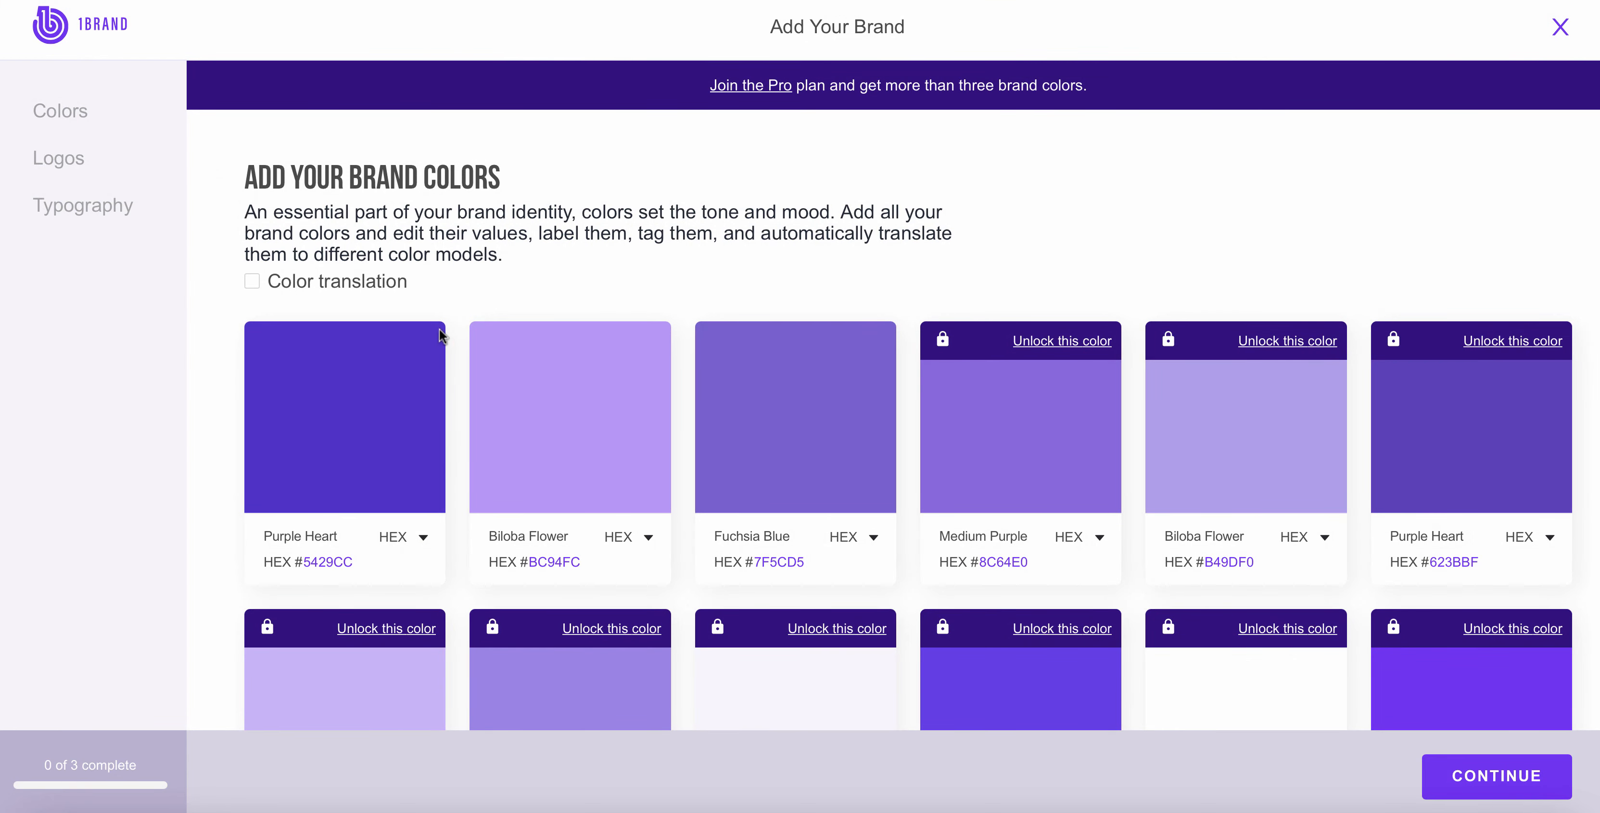
Step: Look over the rest of the brand color palette and continue to the logos section
{"action": "mouse_move", "coordinate": [418, 349]}
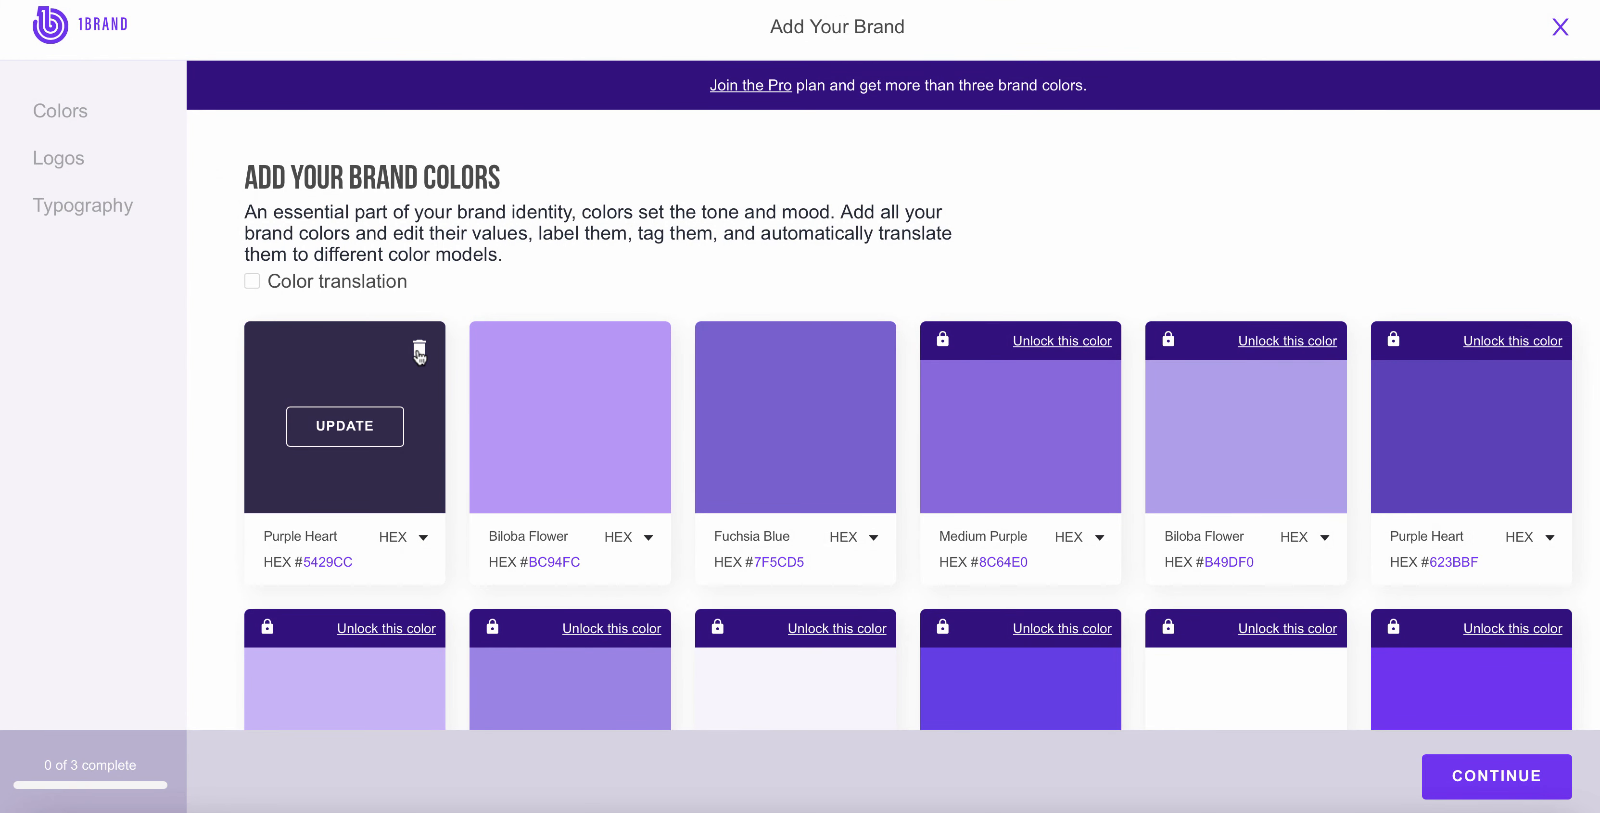
{"action": "scroll", "coordinate": [418, 351], "scroll_direction": "down", "scroll_amount": 12}
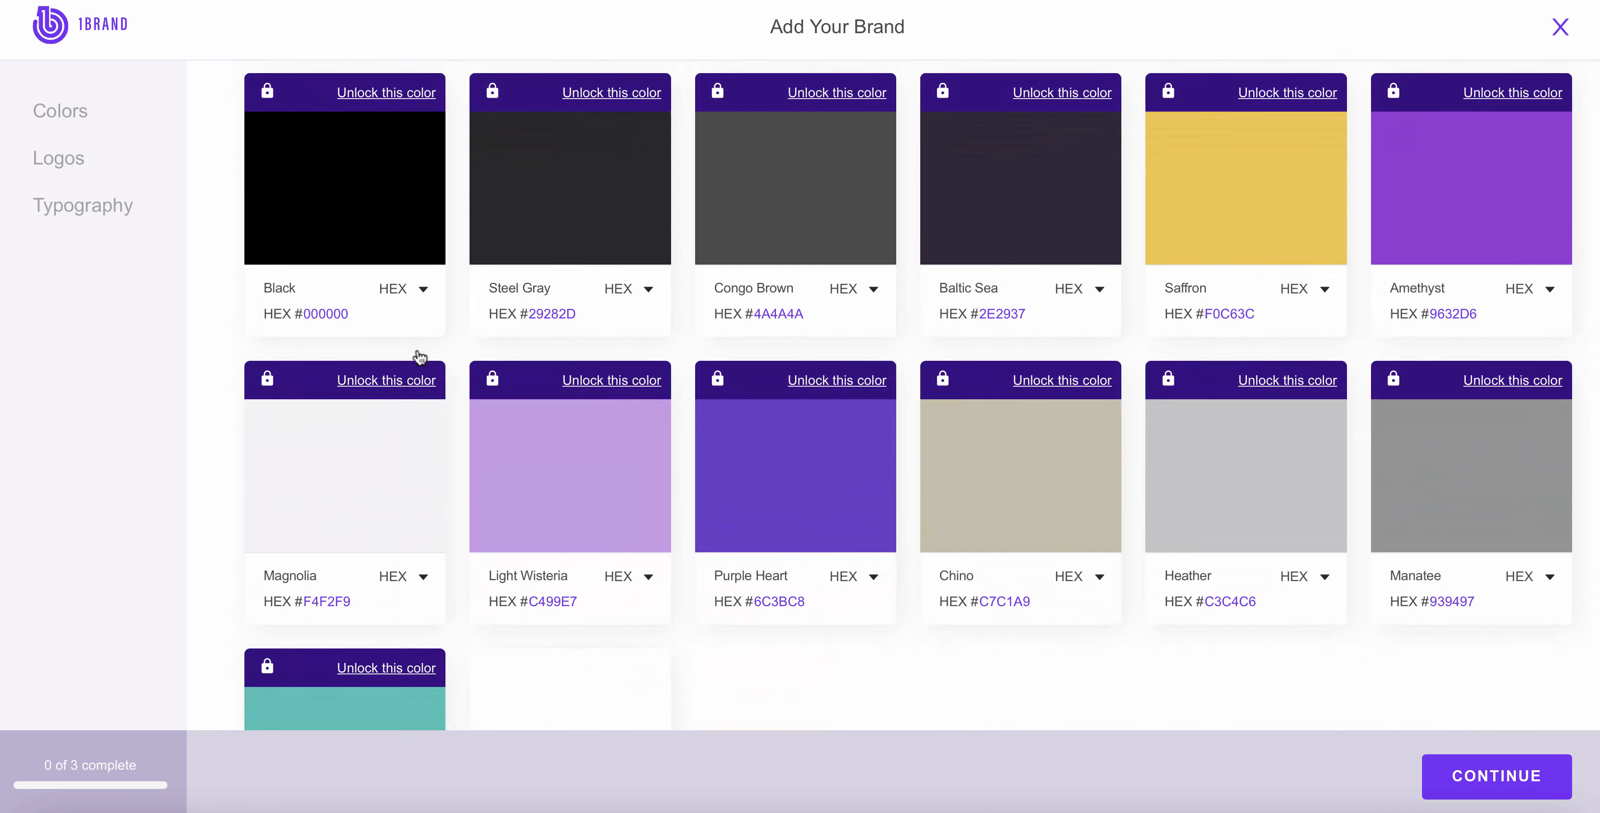
{"action": "scroll", "coordinate": [865, 592], "scroll_direction": "down", "scroll_amount": 1}
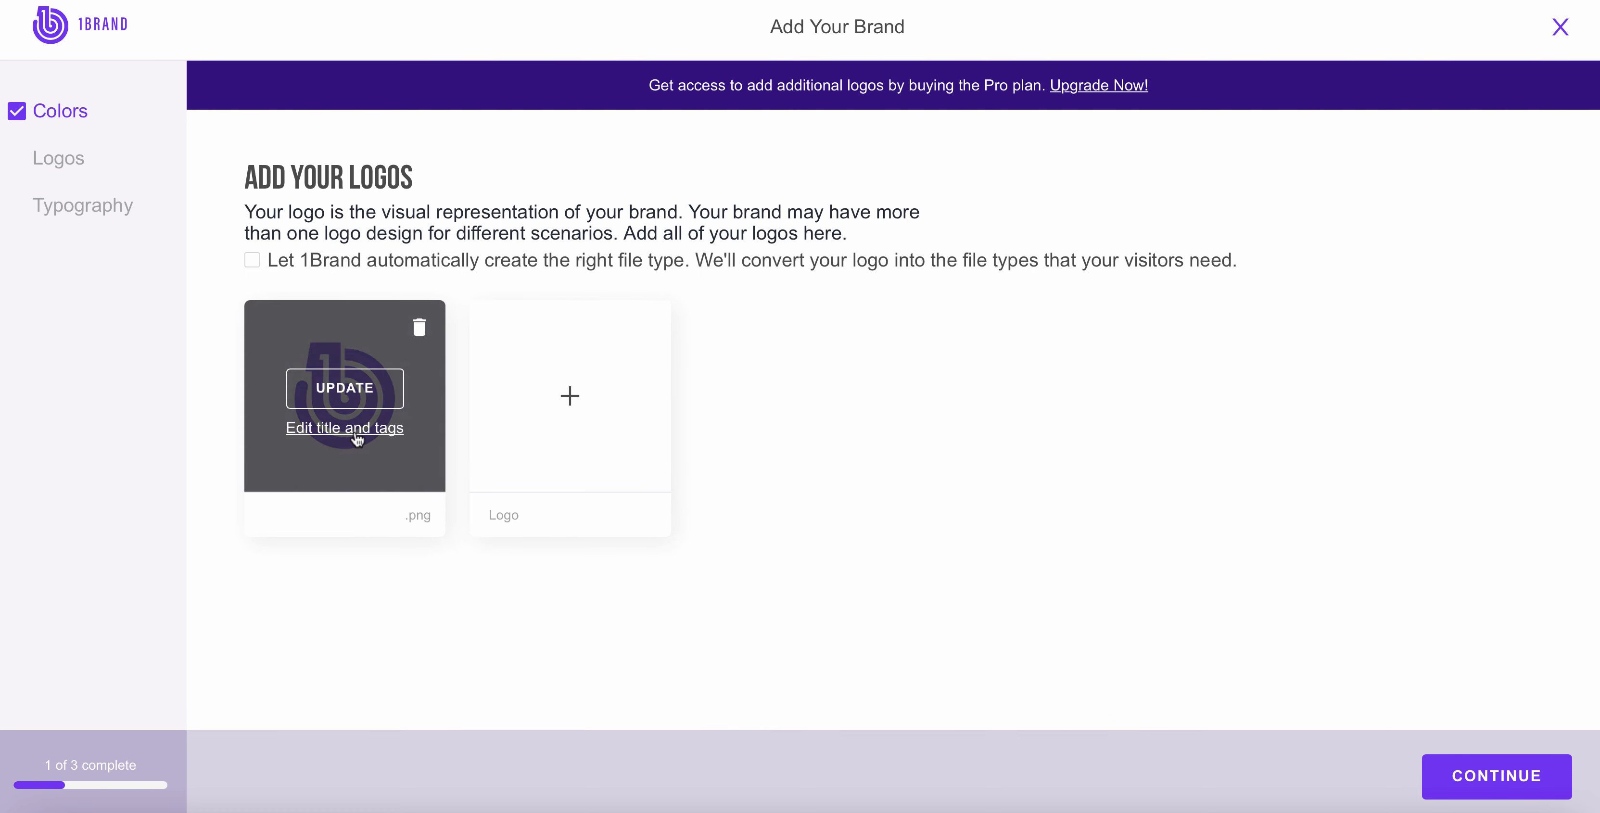
Step: Title the existing logo Favicon, tag it Logo Icon and Favicon, and close its details without saving
{"action": "left_click", "coordinate": [354, 429]}
{"action": "left_click", "coordinate": [696, 345]}
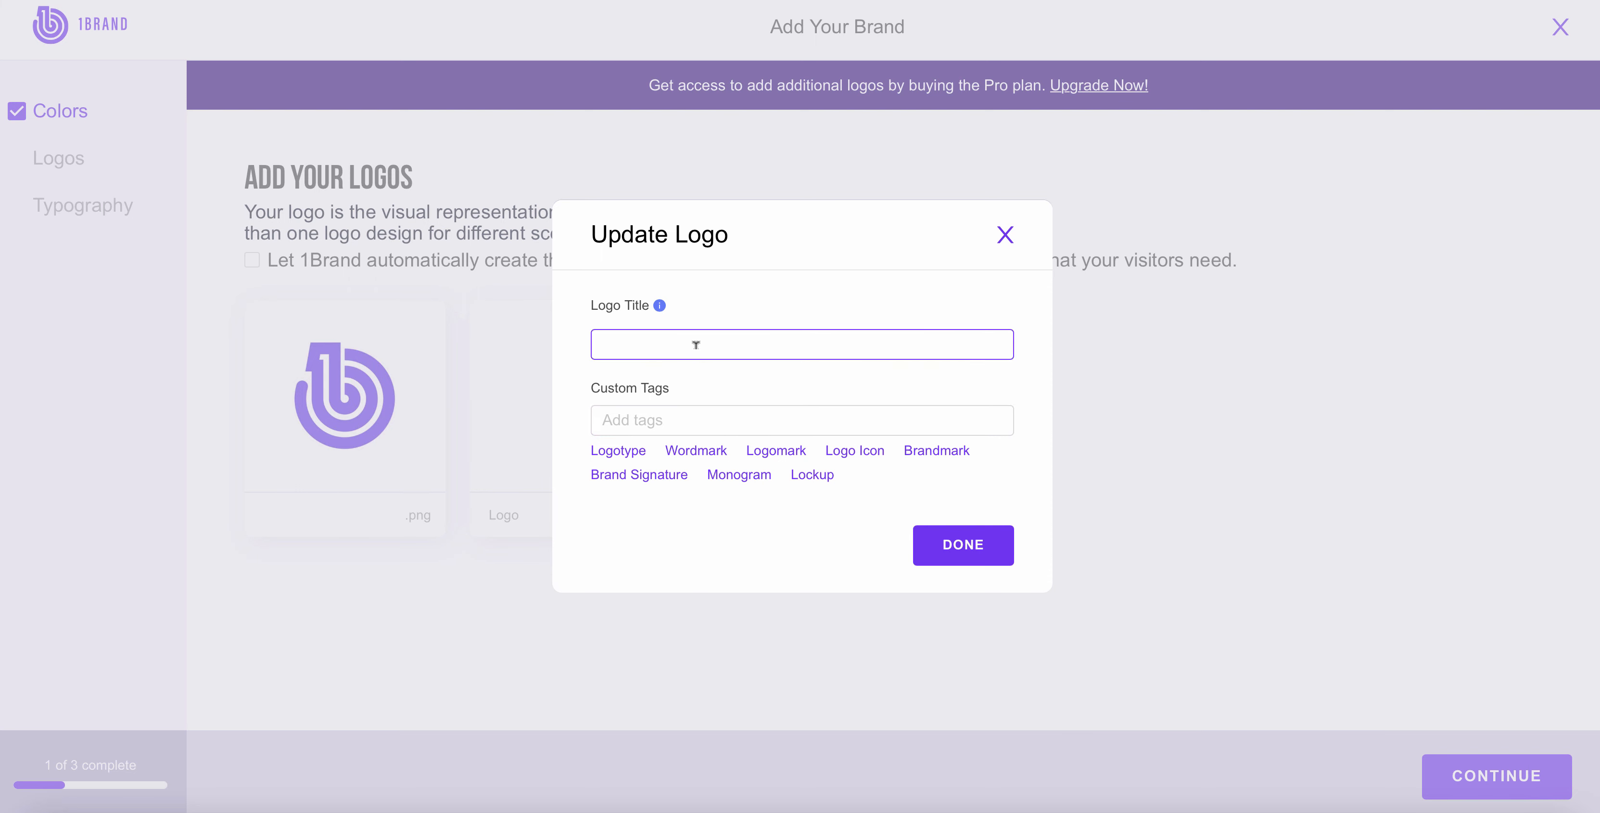
{"action": "left_click", "coordinate": [696, 345]}
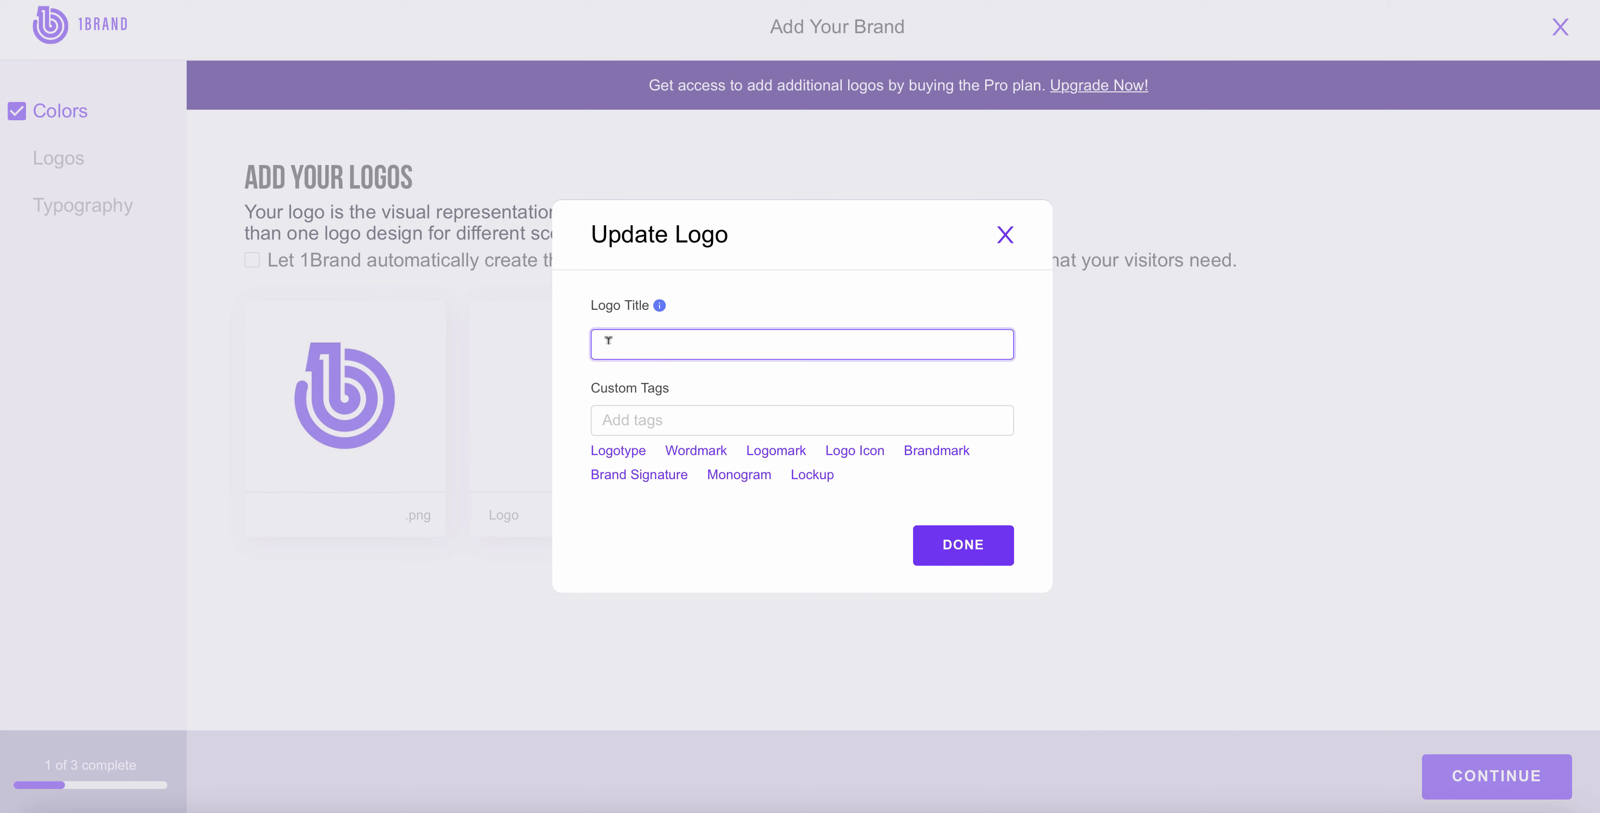
{"action": "type", "text": "Favicon"}
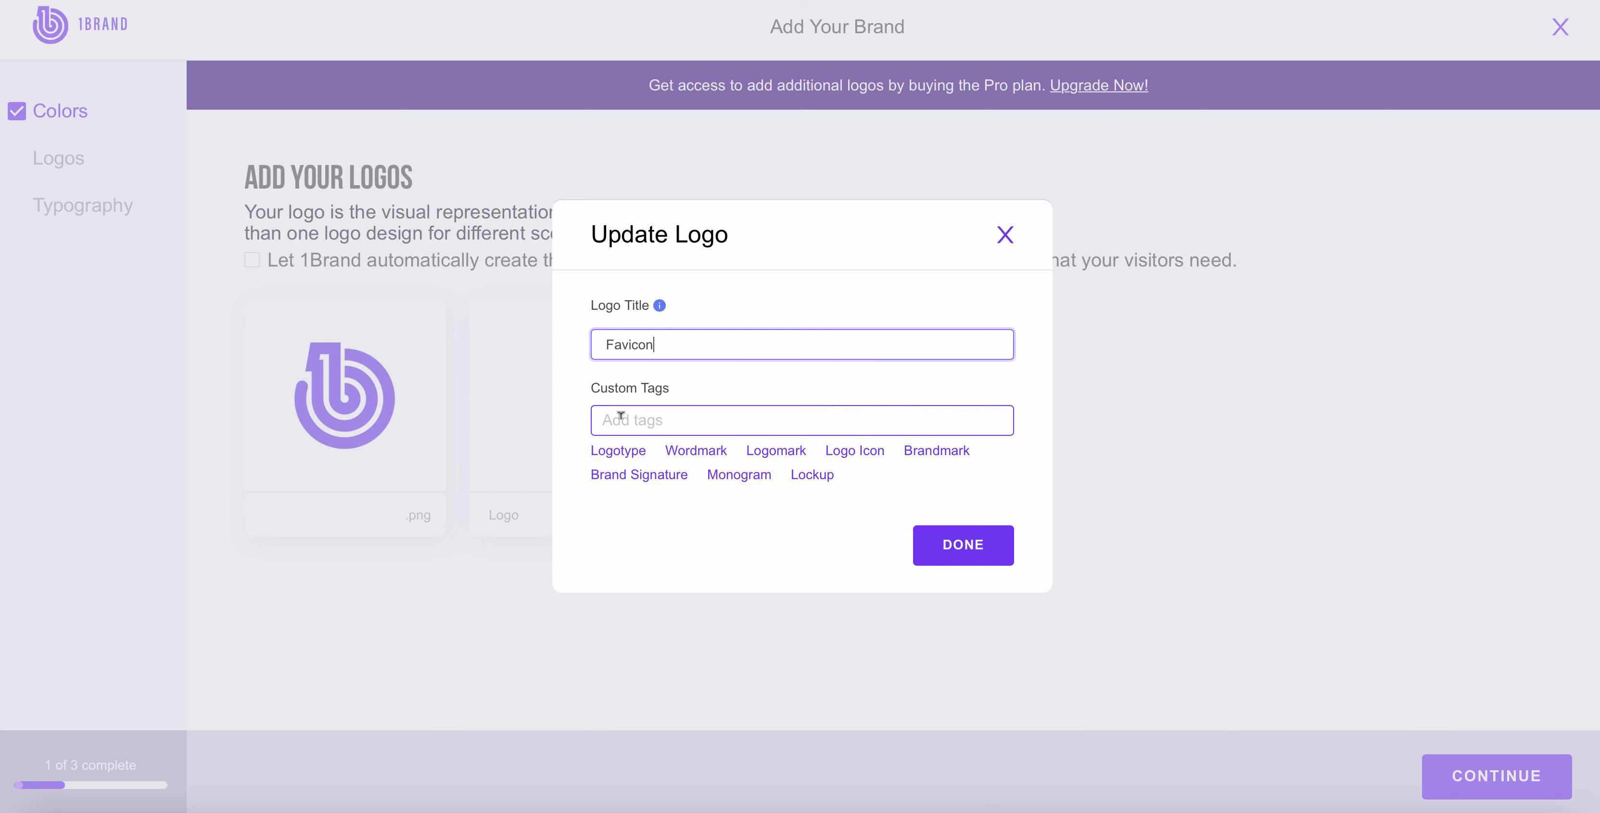
{"action": "left_click", "coordinate": [857, 455]}
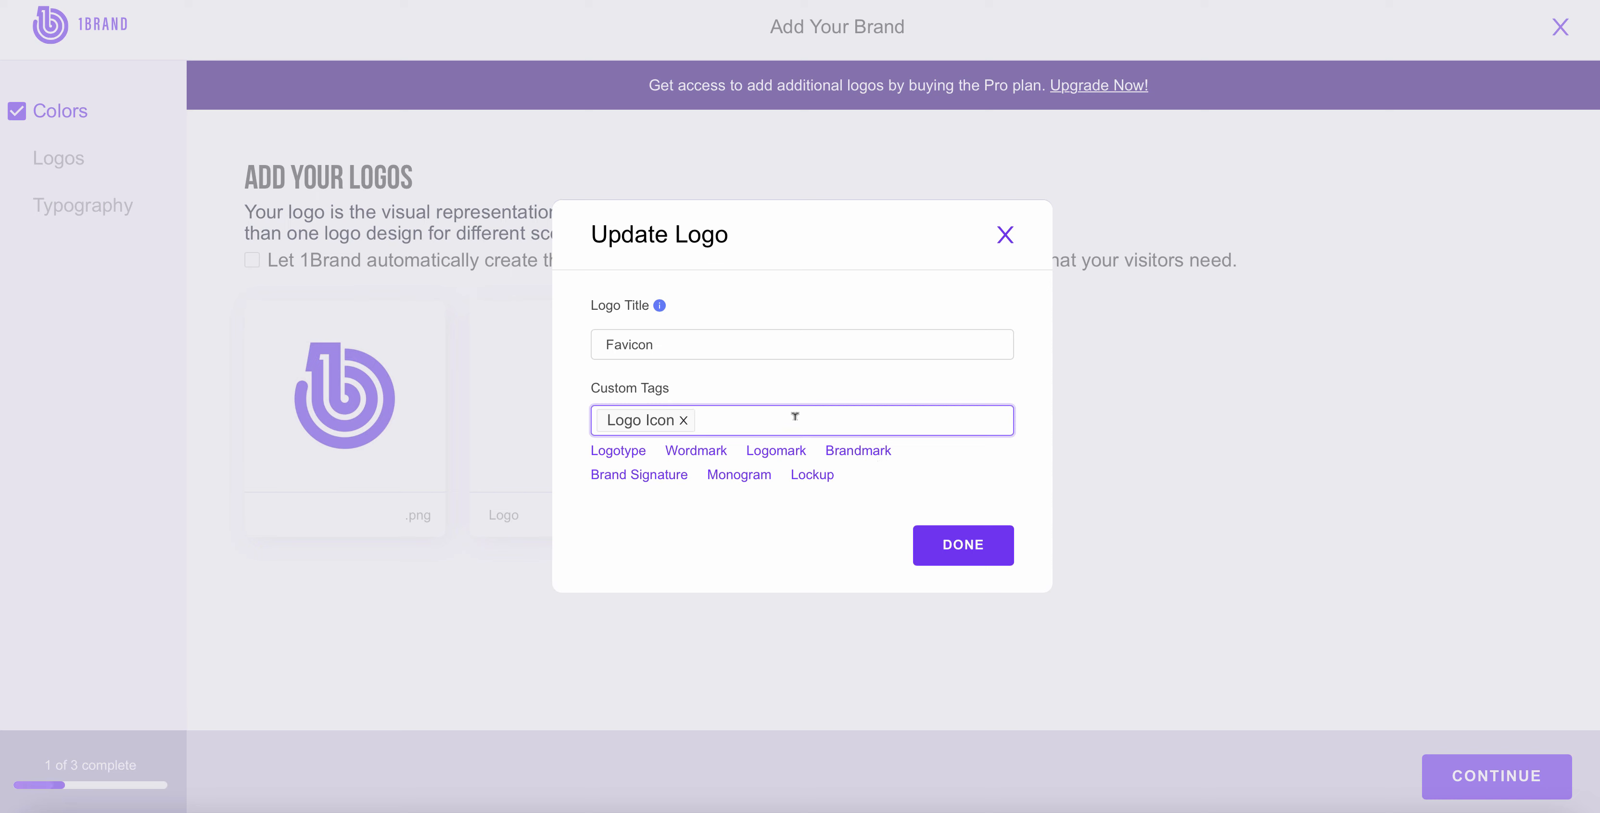
{"action": "type", "text": "Favicon"}
{"action": "key", "text": "Return"}
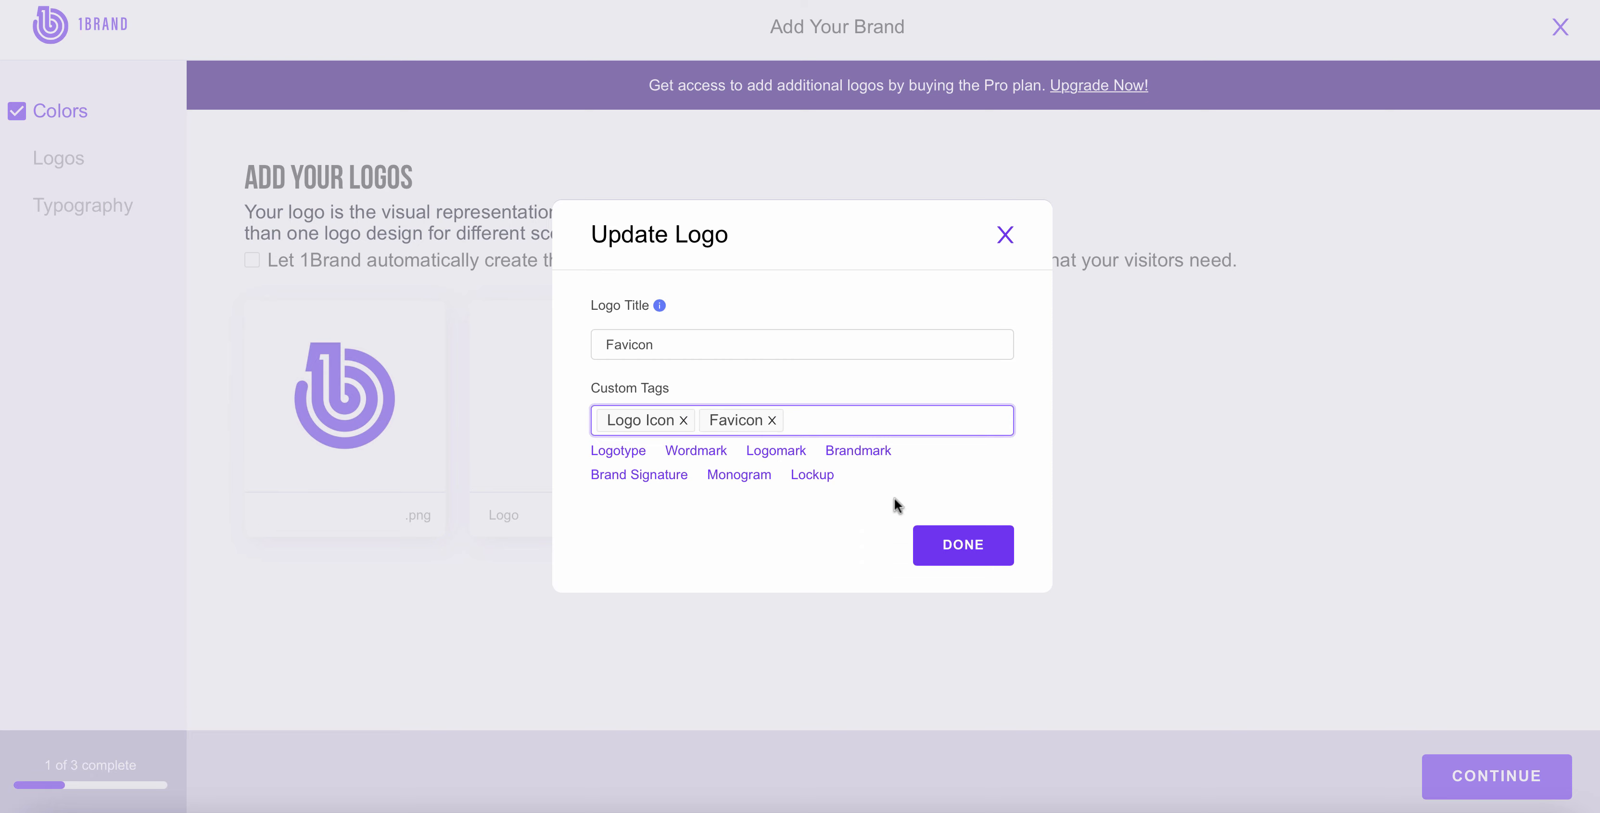
{"action": "left_click", "coordinate": [1005, 234]}
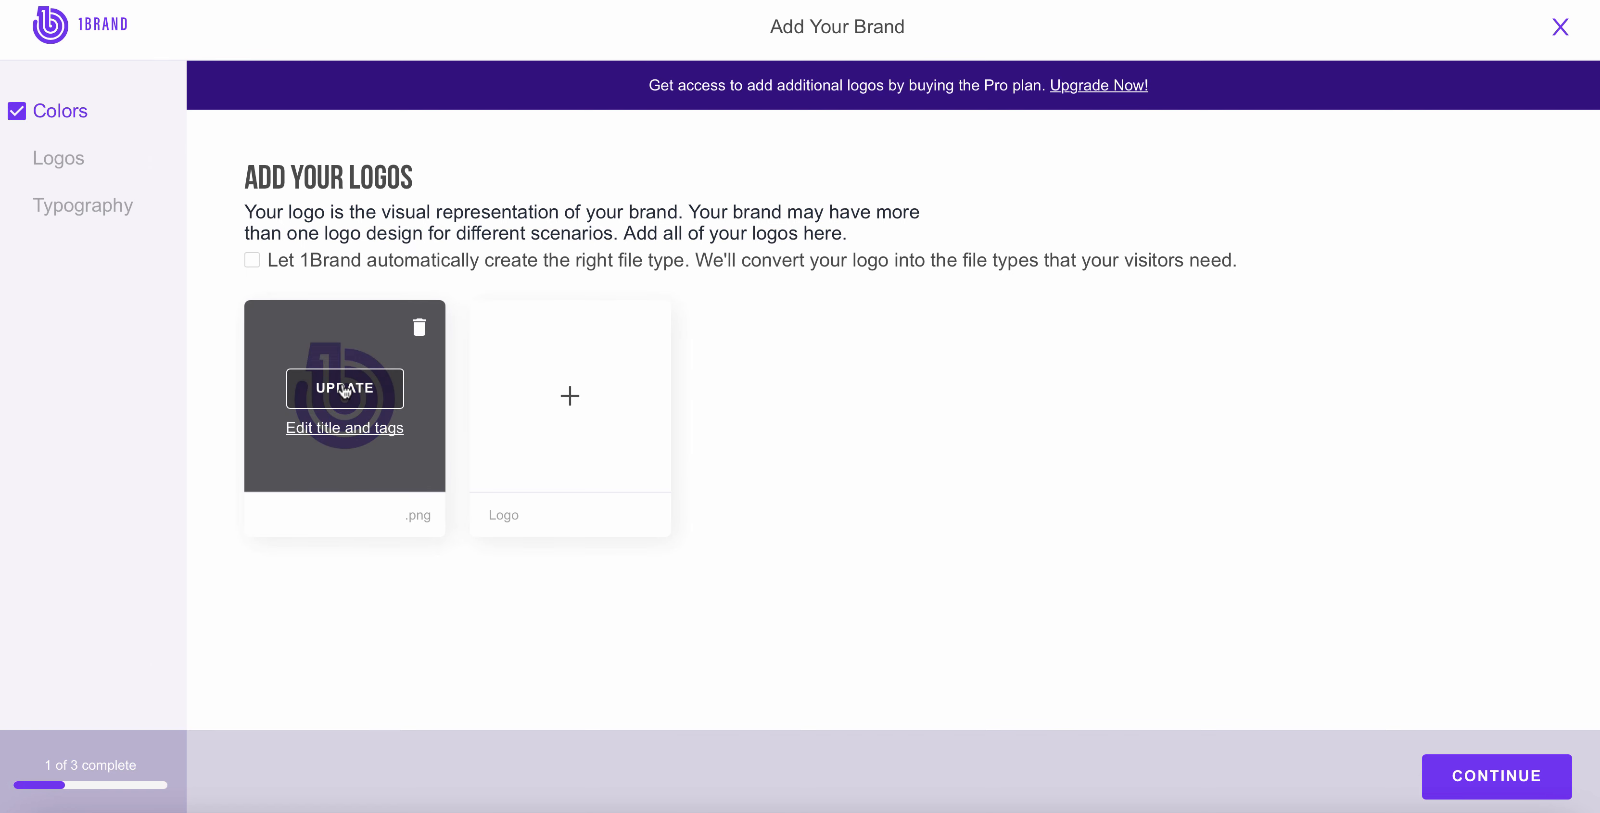
Step: In the logo's clearspace settings, link top and bottom spacing, add logo width guides, and link left and right spacing
{"action": "left_click", "coordinate": [344, 390]}
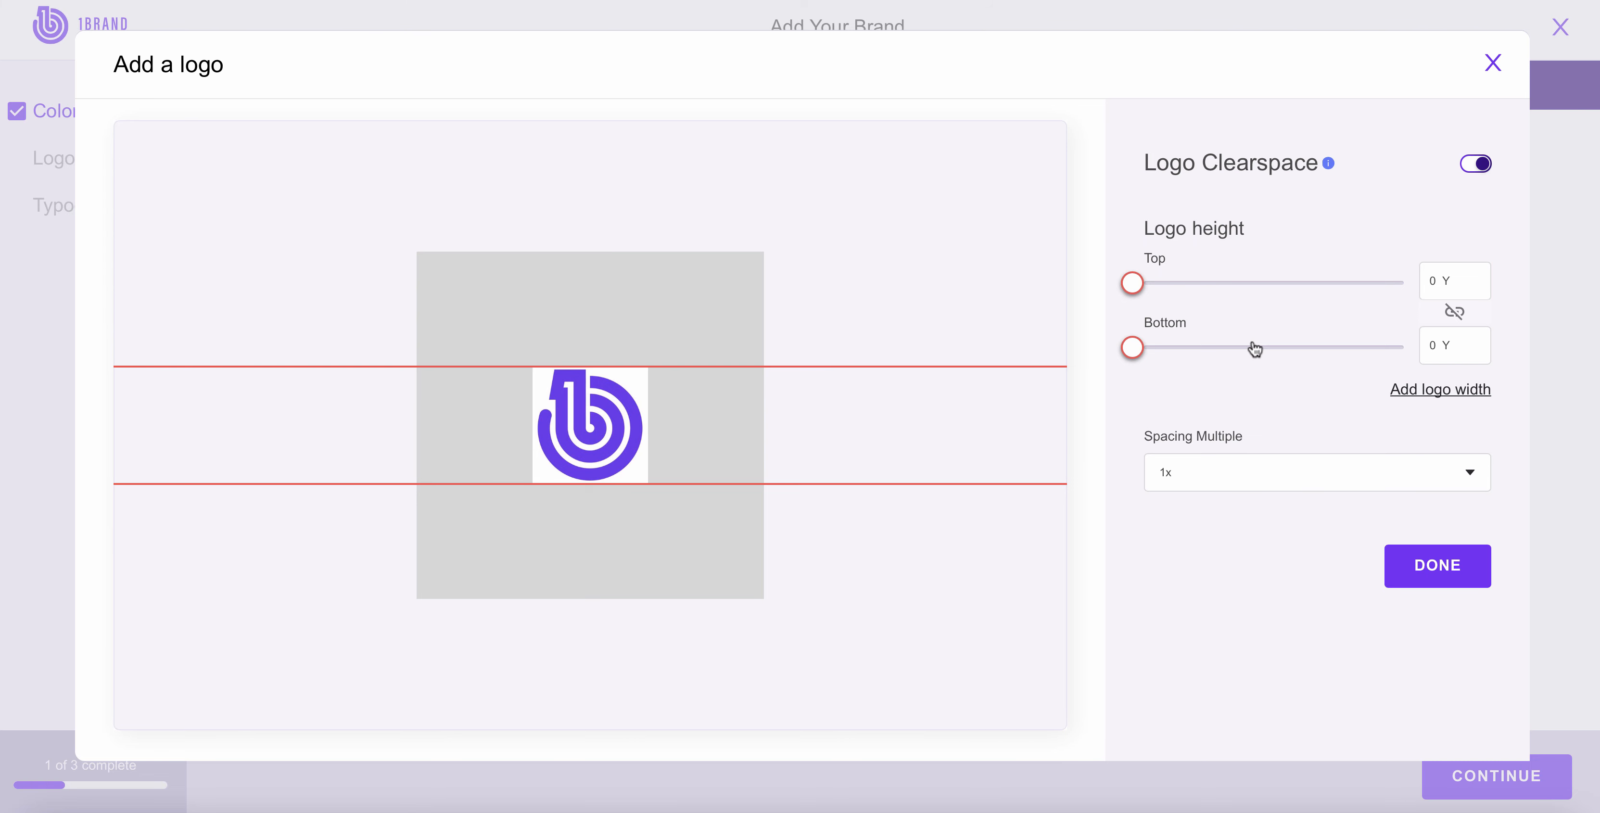
{"action": "mouse_move", "coordinate": [1132, 283]}
{"action": "left_mouse_down"}
{"action": "mouse_move", "coordinate": [1239, 293]}
{"action": "mouse_move", "coordinate": [1114, 276]}
{"action": "mouse_move", "coordinate": [1229, 289]}
{"action": "mouse_move", "coordinate": [1133, 287]}
{"action": "left_mouse_up"}
{"action": "left_click", "coordinate": [1454, 312]}
{"action": "left_click", "coordinate": [1401, 390]}
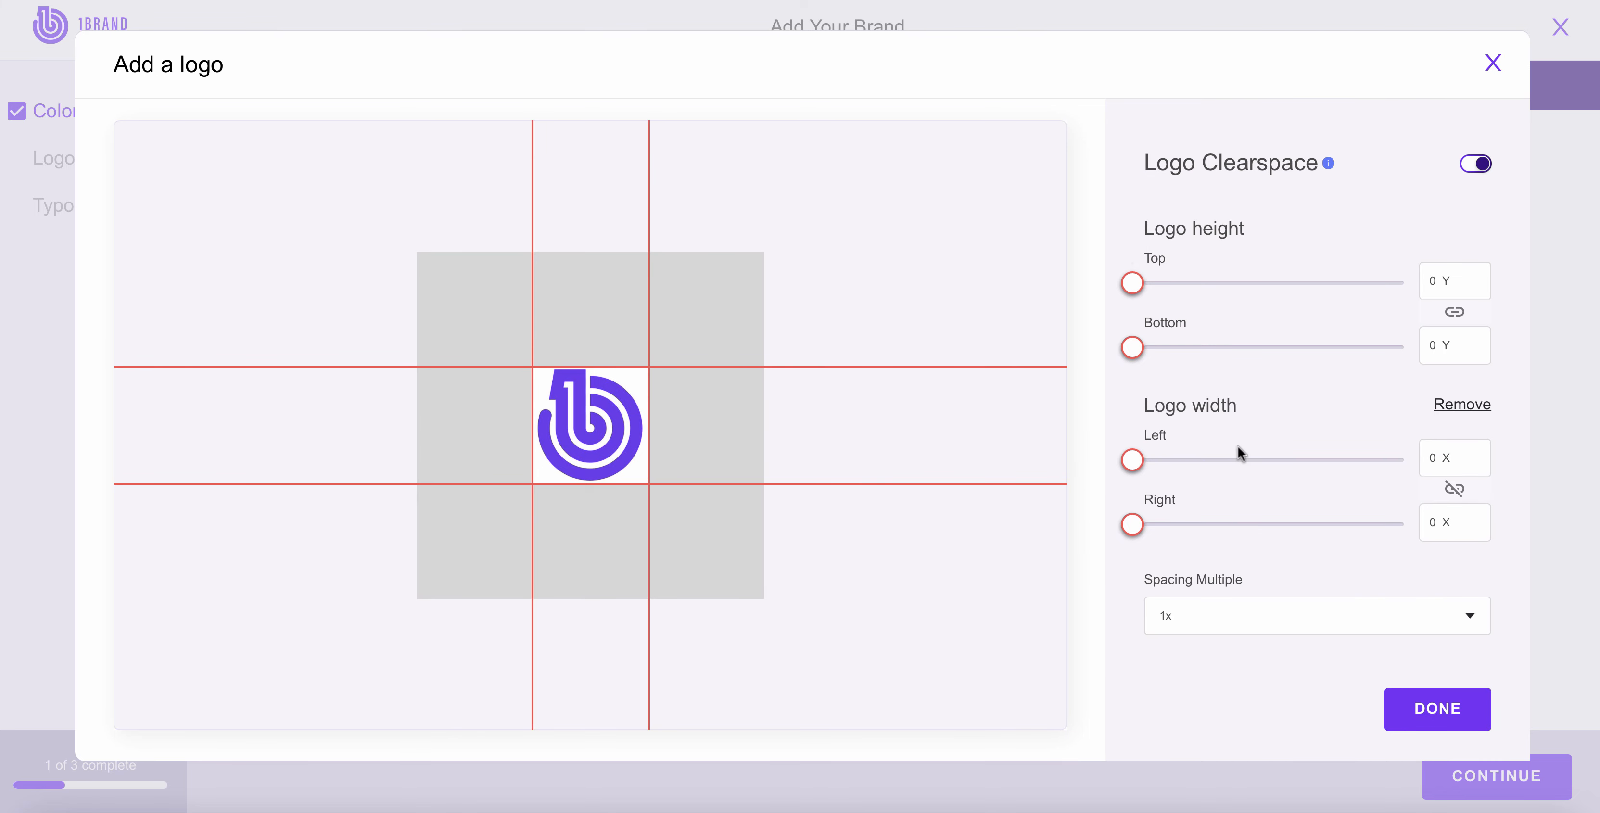
{"action": "mouse_move", "coordinate": [1133, 460]}
{"action": "left_mouse_down"}
{"action": "mouse_move", "coordinate": [1232, 459]}
{"action": "mouse_move", "coordinate": [1126, 461]}
{"action": "left_mouse_up"}
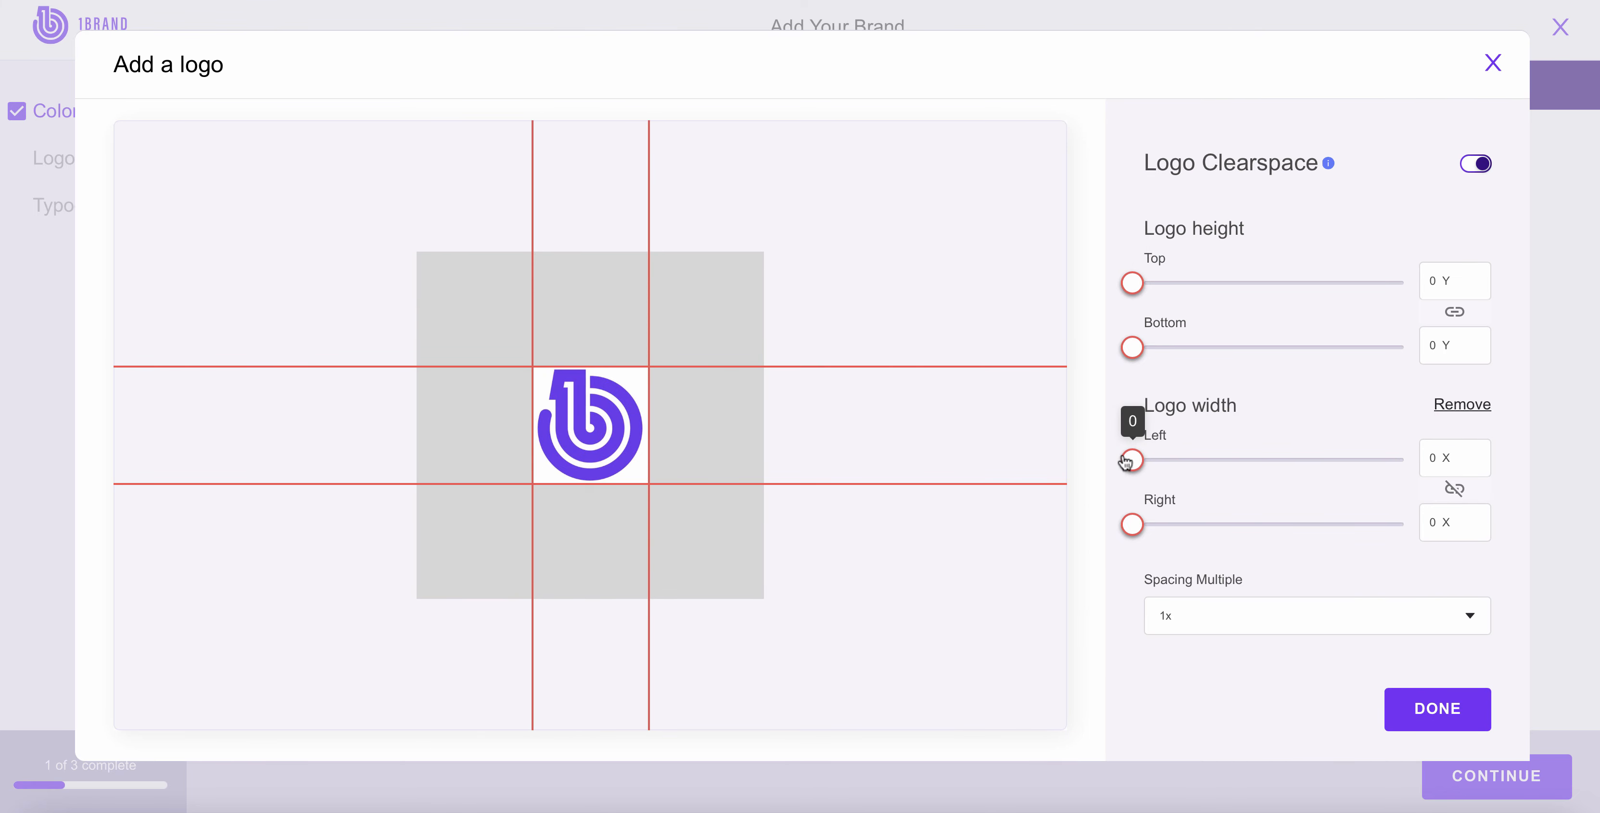
{"action": "left_click", "coordinate": [1454, 489]}
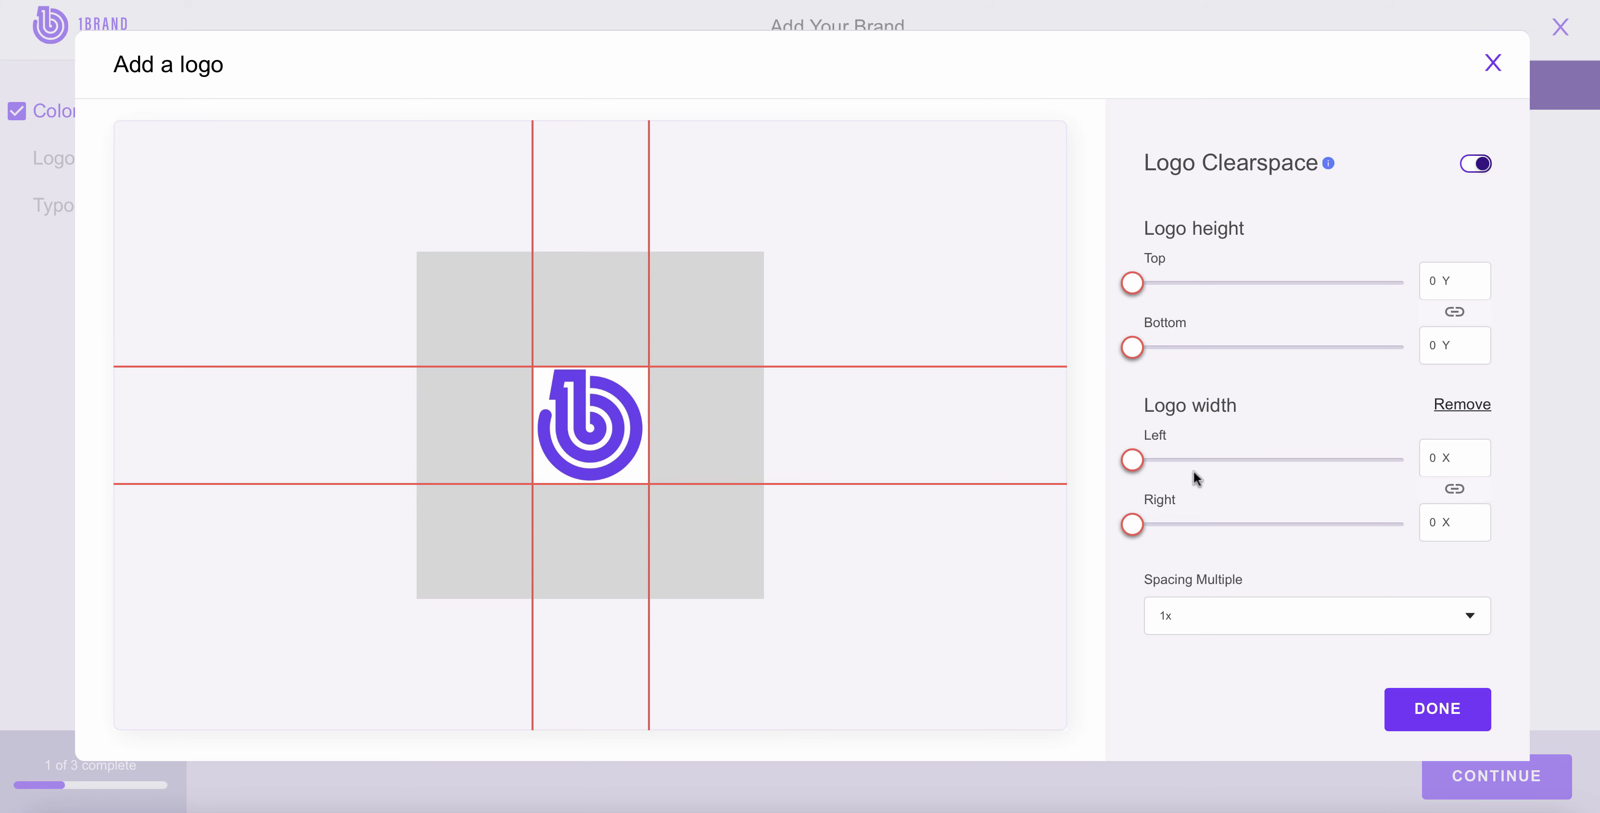
{"action": "mouse_move", "coordinate": [1132, 460]}
{"action": "left_mouse_down"}
{"action": "mouse_move", "coordinate": [1202, 461]}
{"action": "mouse_move", "coordinate": [1123, 470]}
{"action": "left_mouse_up"}
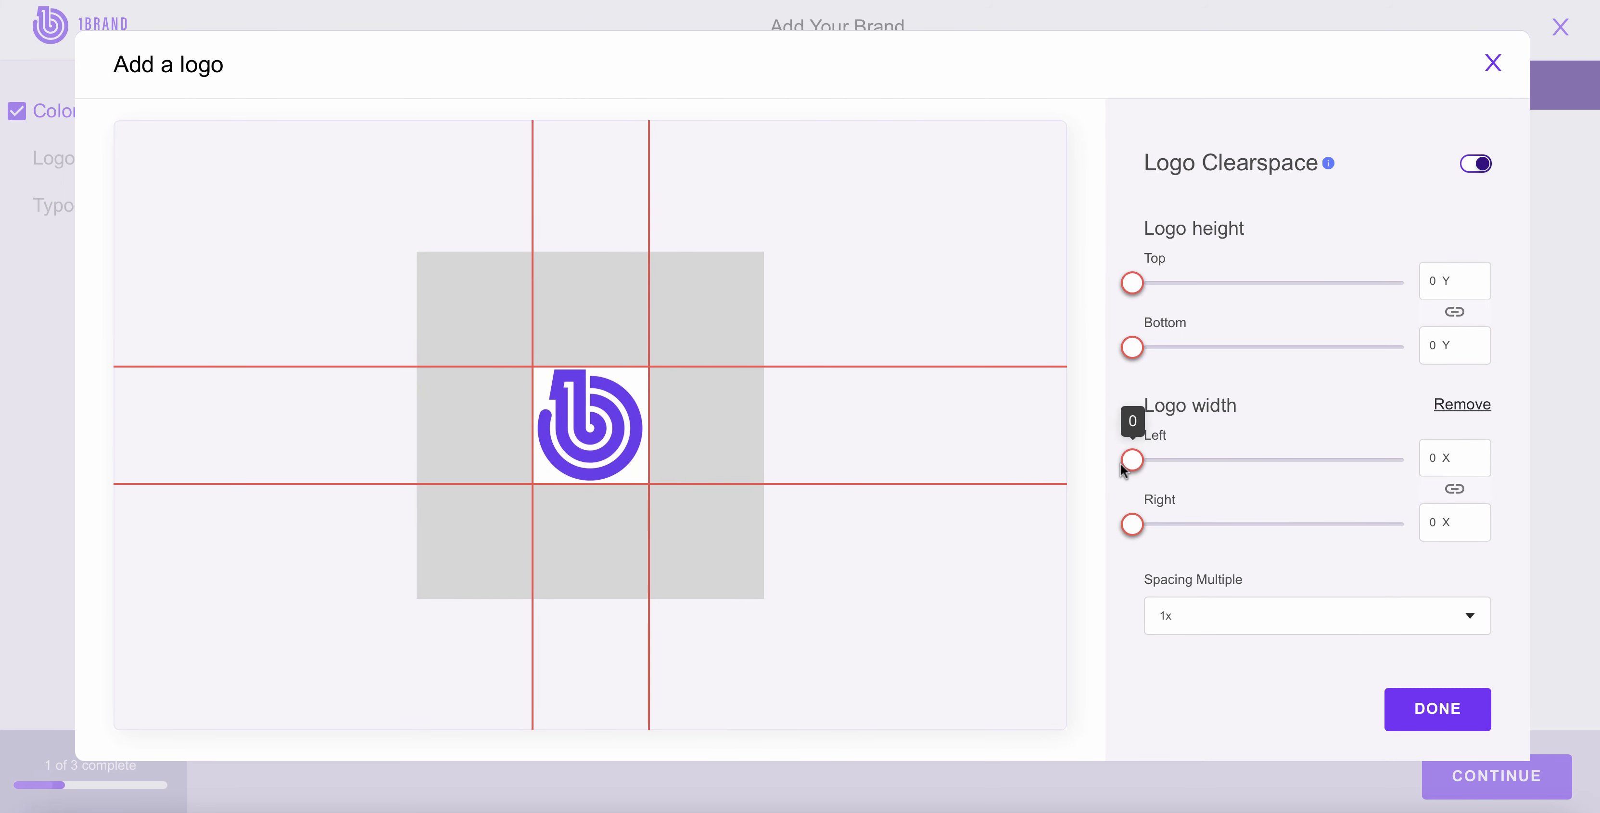
Step: Set the clearspace spacing multiple to 1.5x and close the logo editor without saving
{"action": "left_click", "coordinate": [1214, 629]}
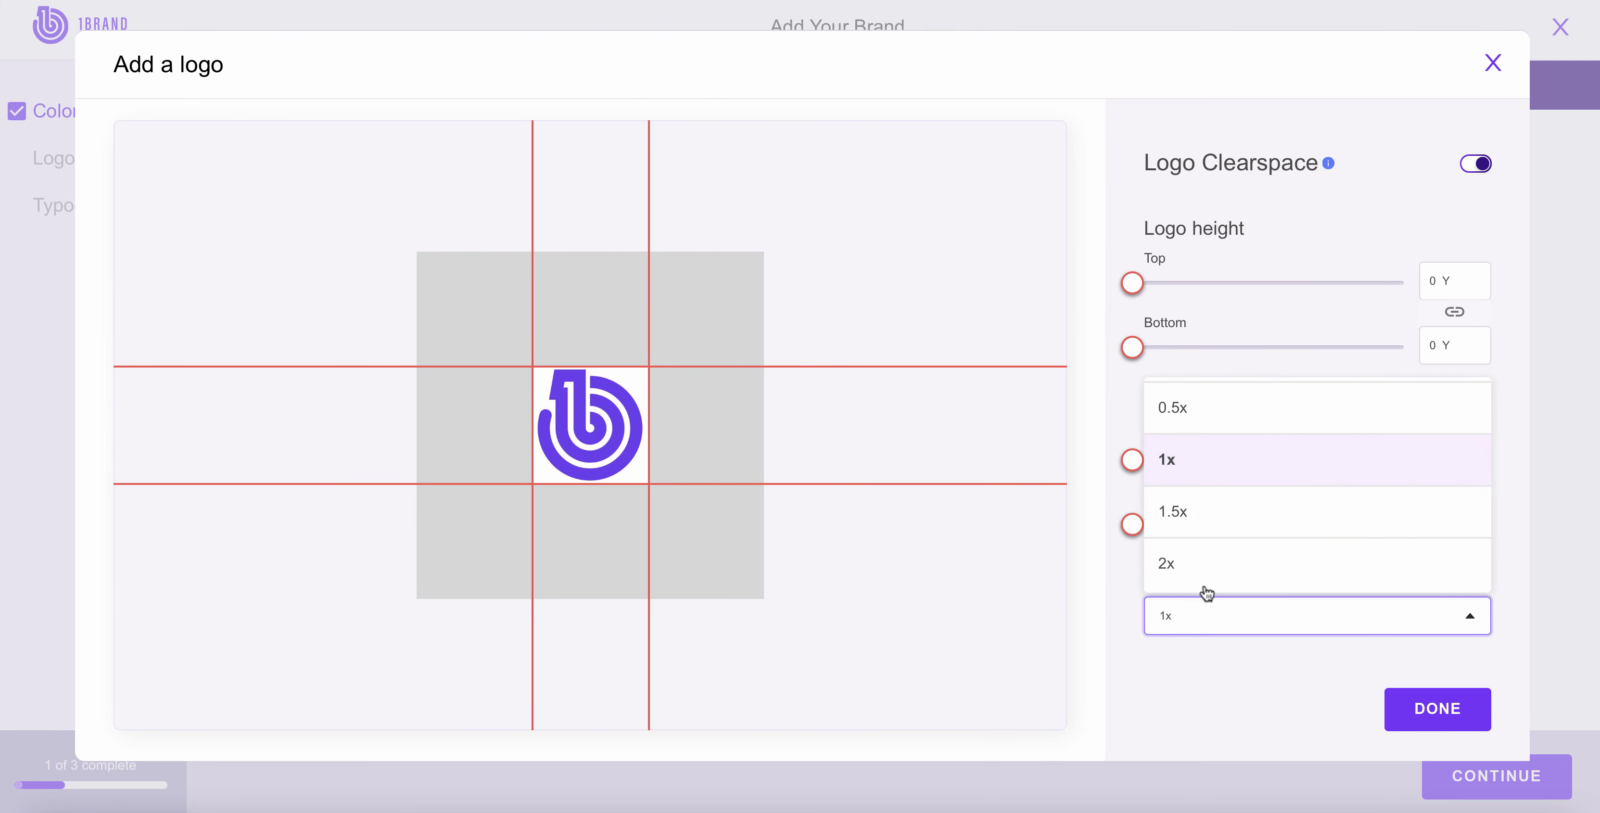
{"action": "left_click", "coordinate": [1194, 524]}
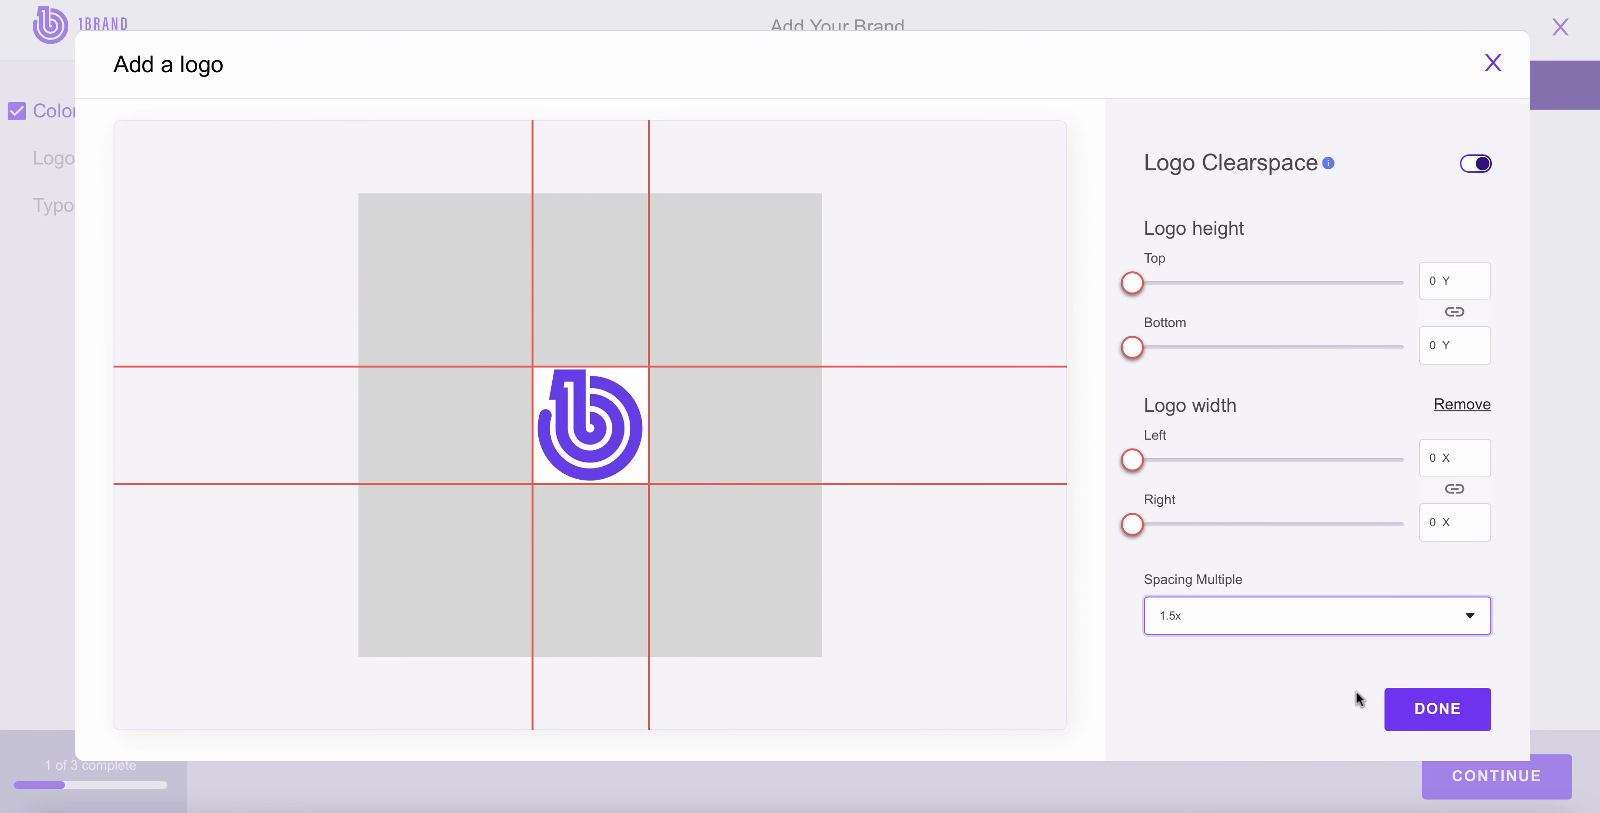
{"action": "left_click", "coordinate": [1495, 62]}
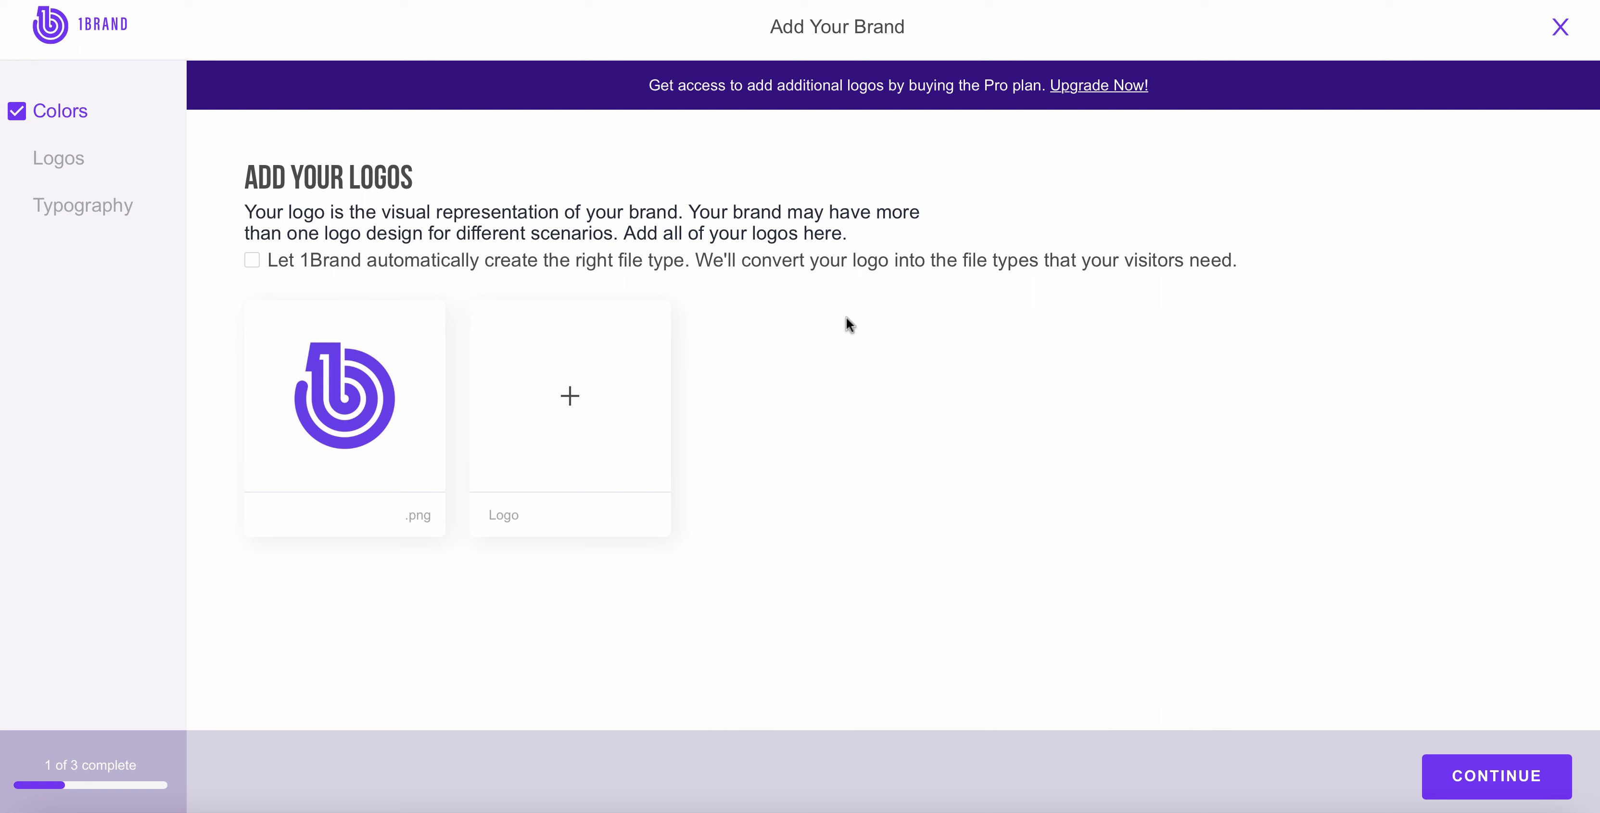
Step: View the upload area for an additional logo, close it, and continue to the typography section
{"action": "mouse_move", "coordinate": [346, 401]}
{"action": "left_click", "coordinate": [570, 399]}
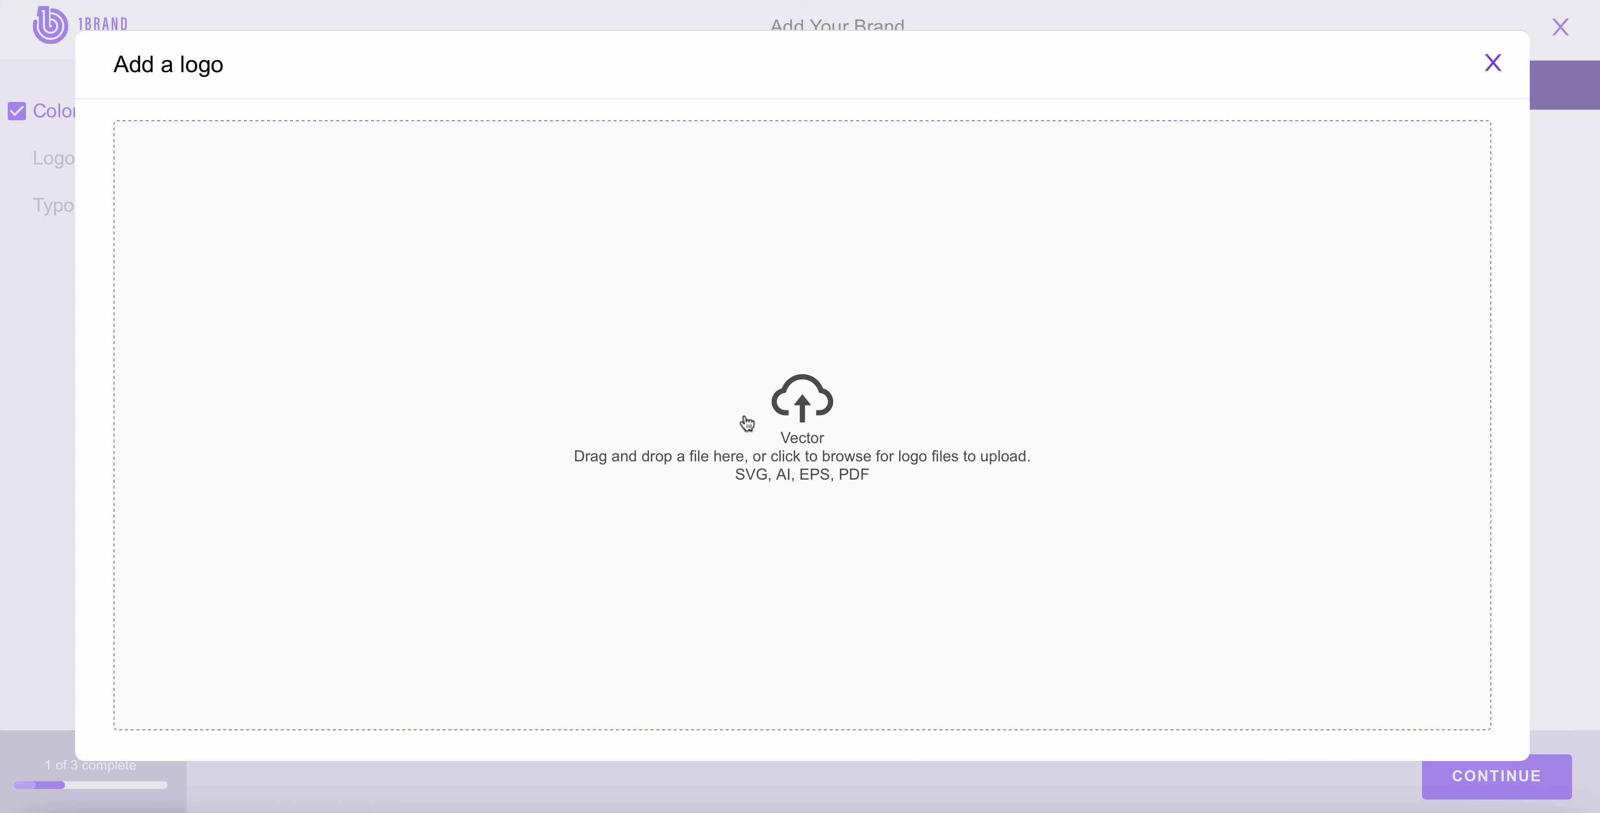
{"action": "left_click", "coordinate": [1493, 64]}
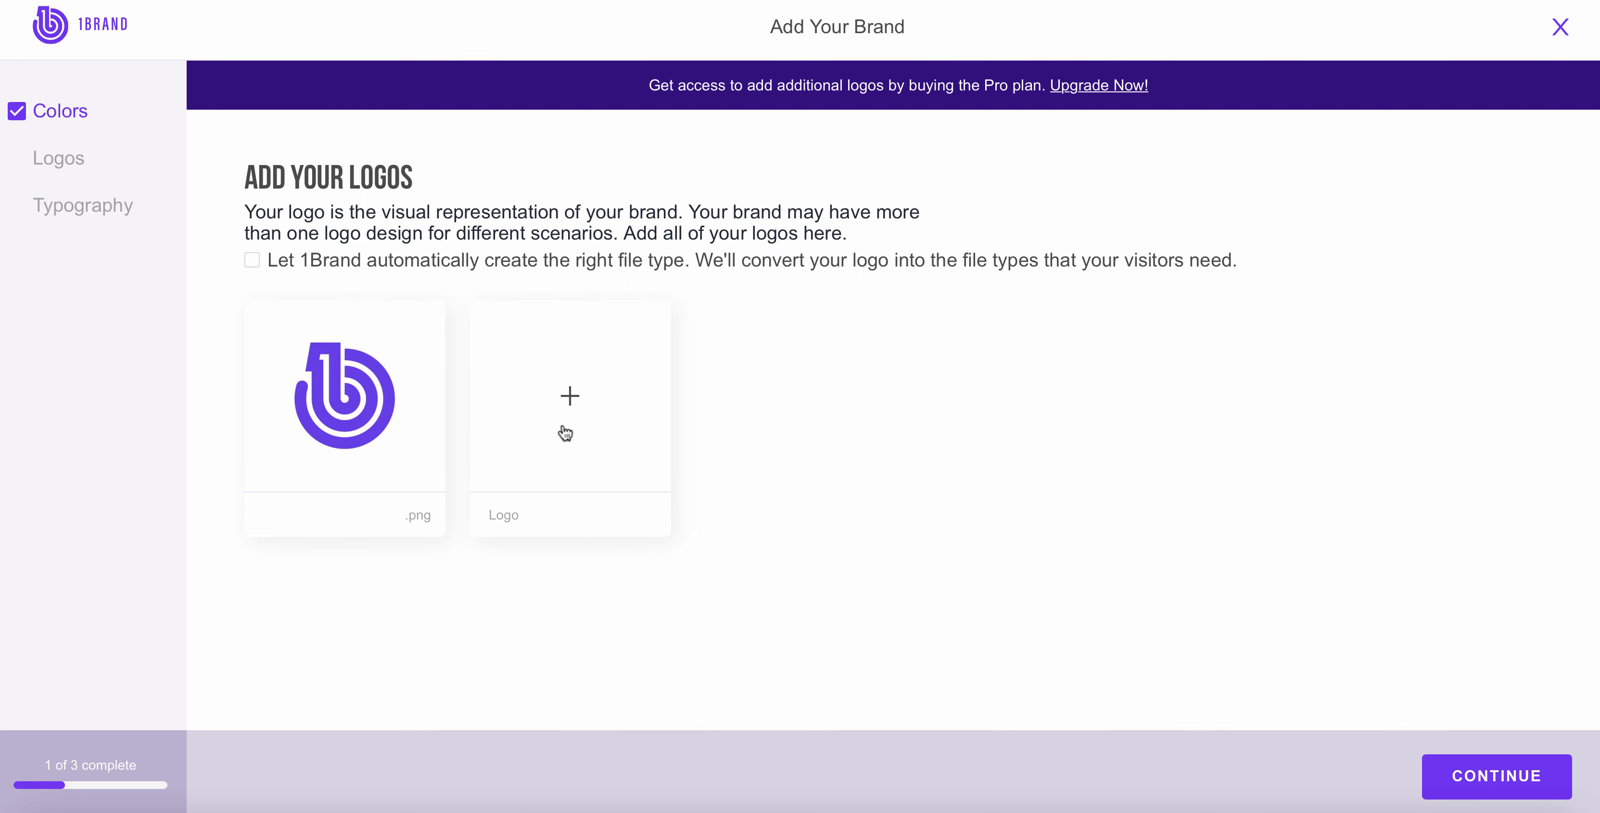
{"action": "left_click", "coordinate": [1487, 769]}
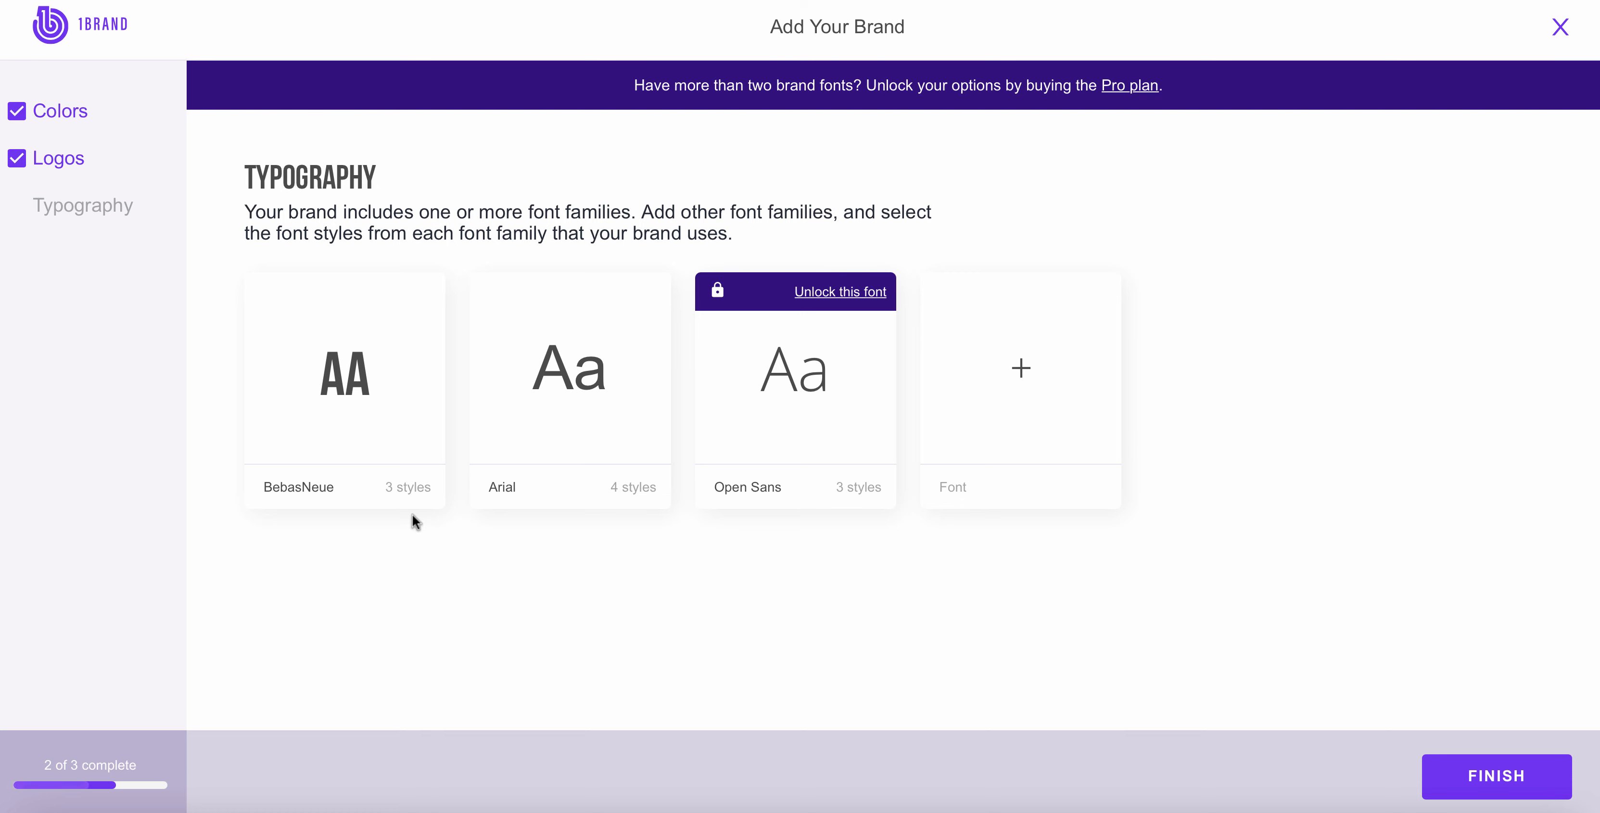
Step: Add the tags Primary and Blog to the BebasNeue 400 normal style, and close the font tags without saving
{"action": "left_click", "coordinate": [326, 401]}
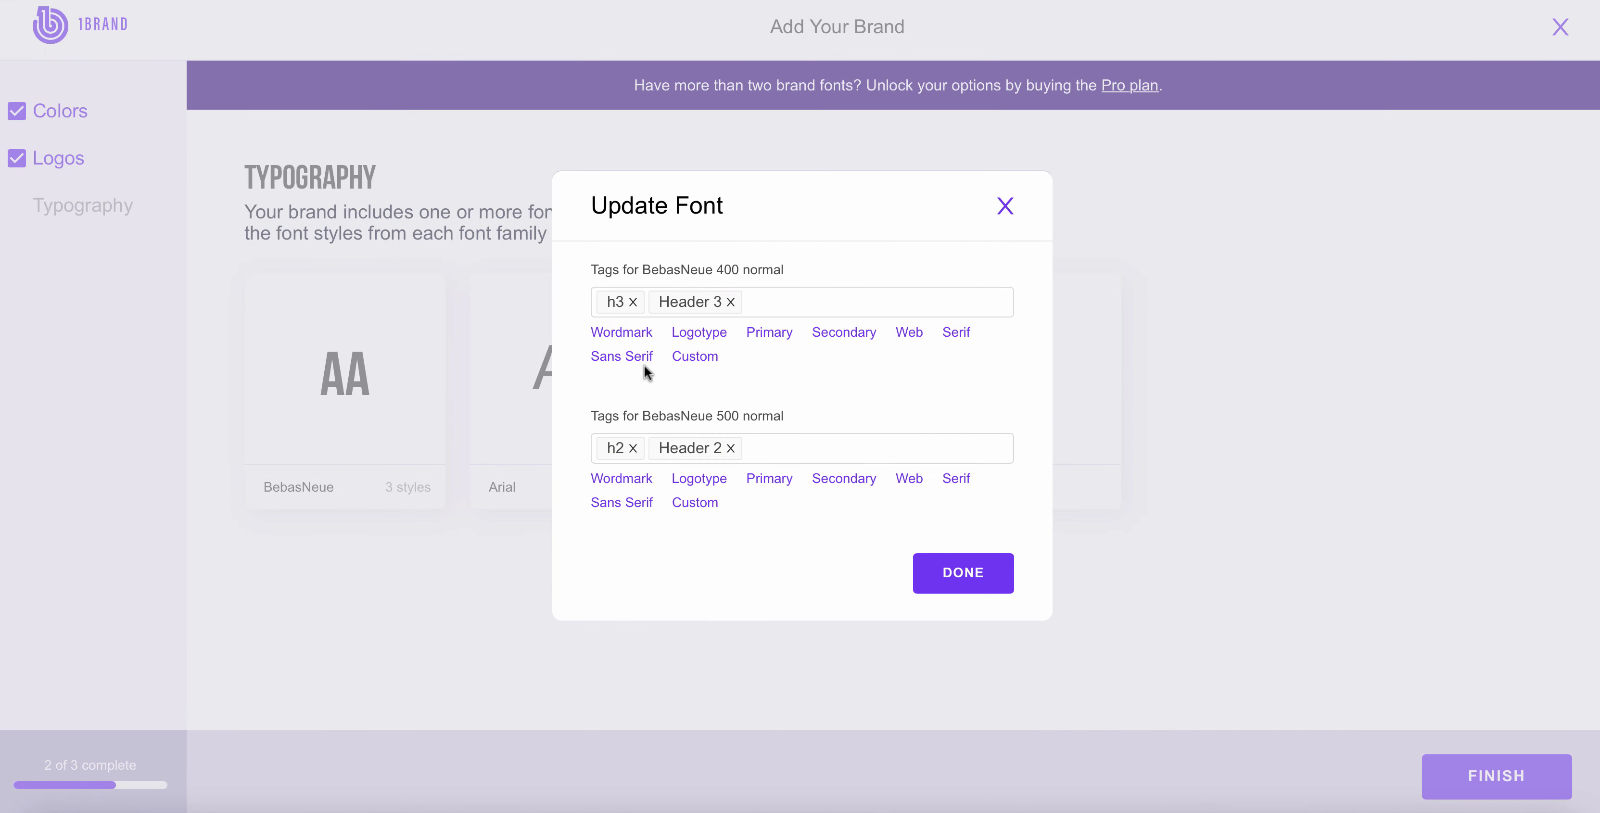
{"action": "left_click", "coordinate": [693, 307]}
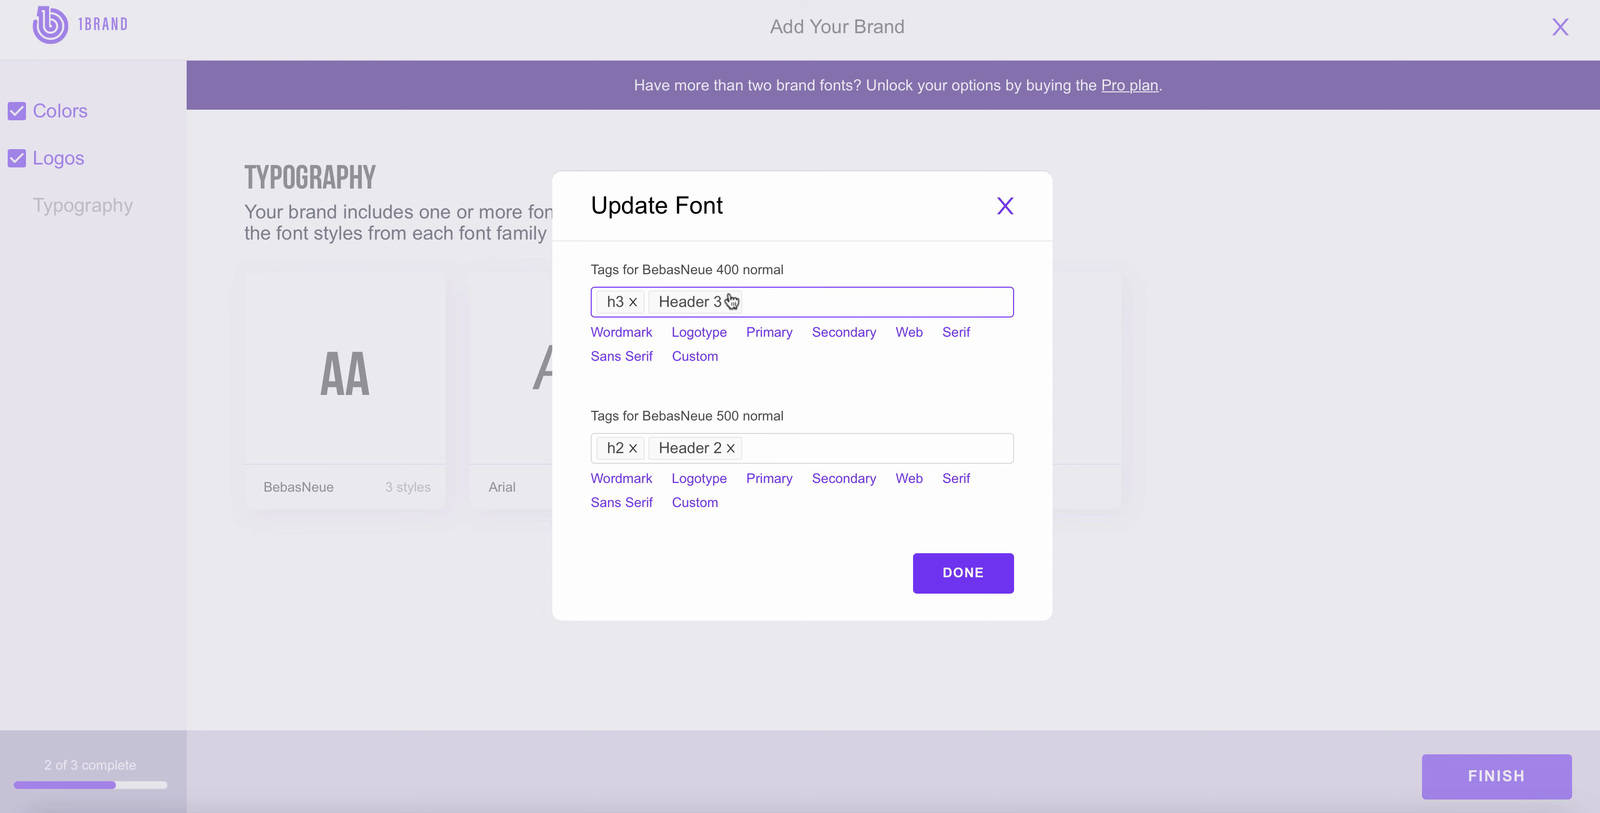
{"action": "left_click", "coordinate": [778, 332]}
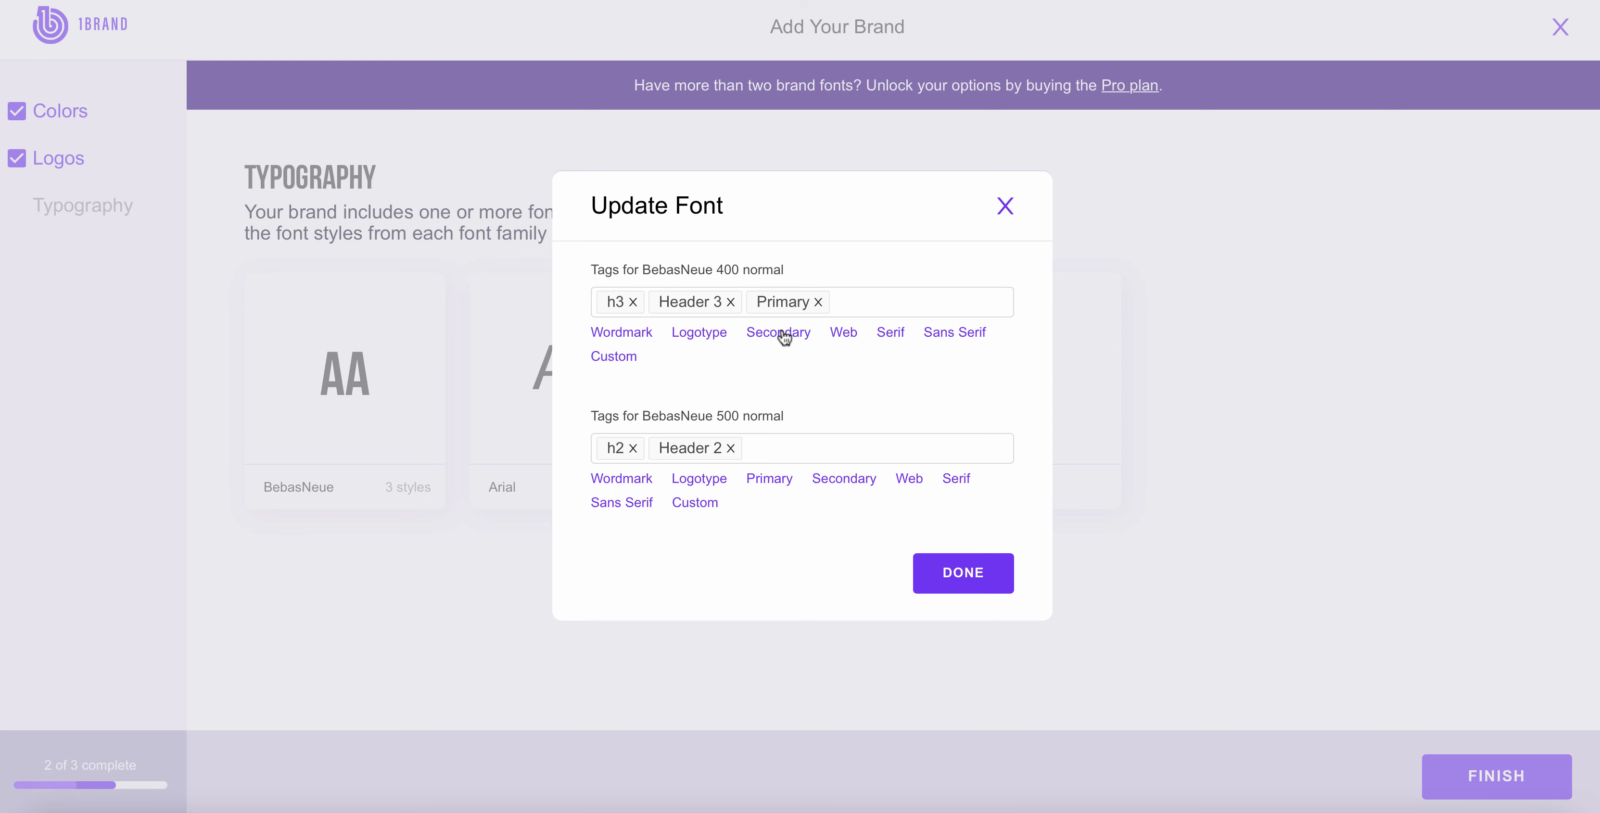
{"action": "left_click", "coordinate": [853, 303]}
{"action": "type", "text": "Blog"}
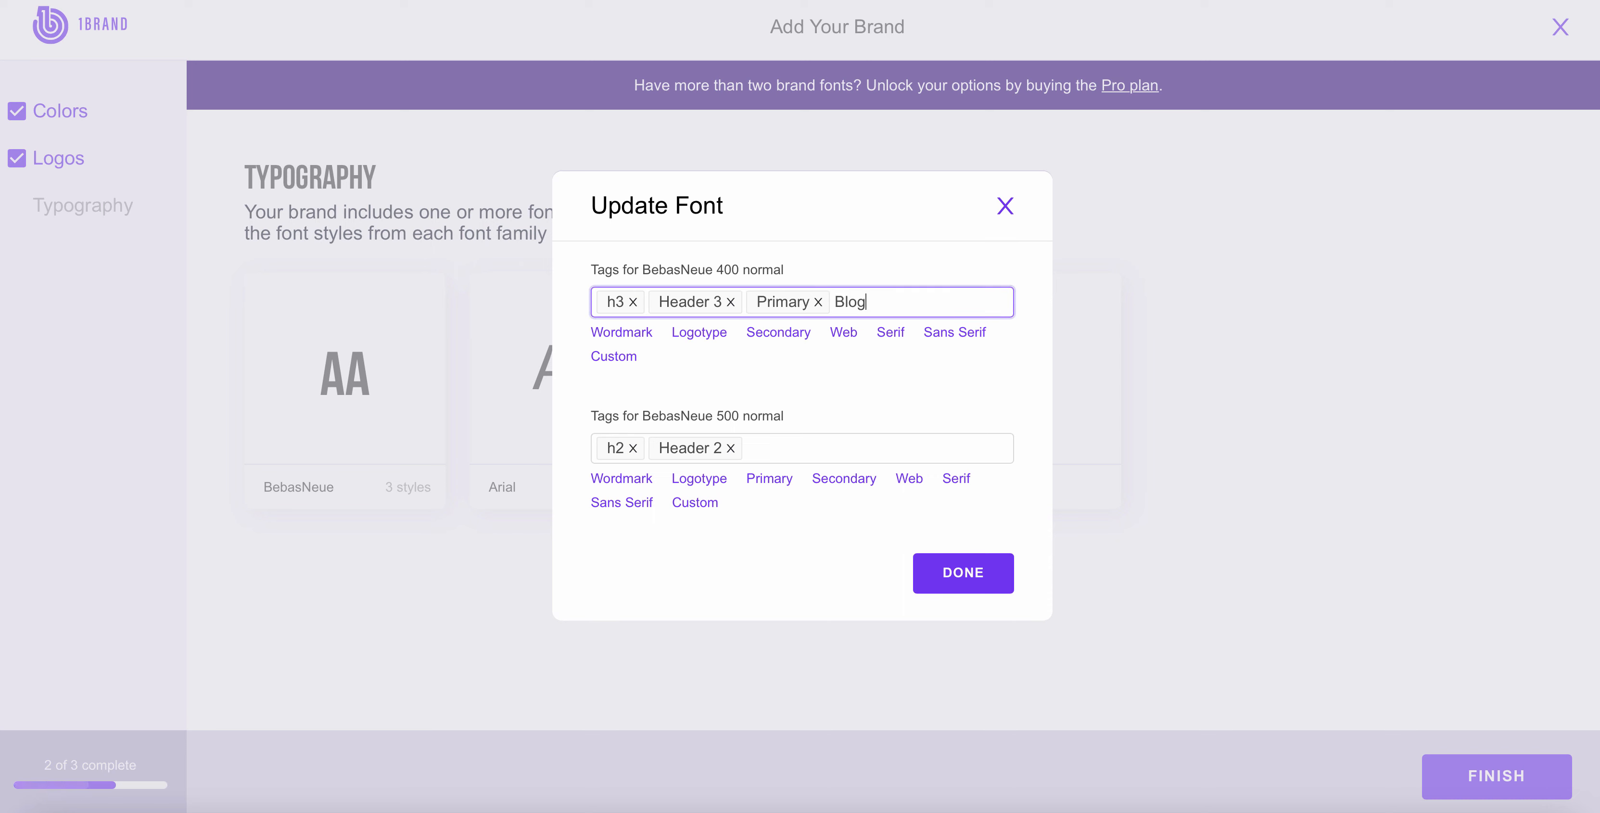
{"action": "key", "text": "Return"}
{"action": "left_click", "coordinate": [1005, 210]}
Step: In BebasNeue's style details, limit the h3 text usage to Web and Mobile, and close the details without saving
{"action": "mouse_move", "coordinate": [348, 379]}
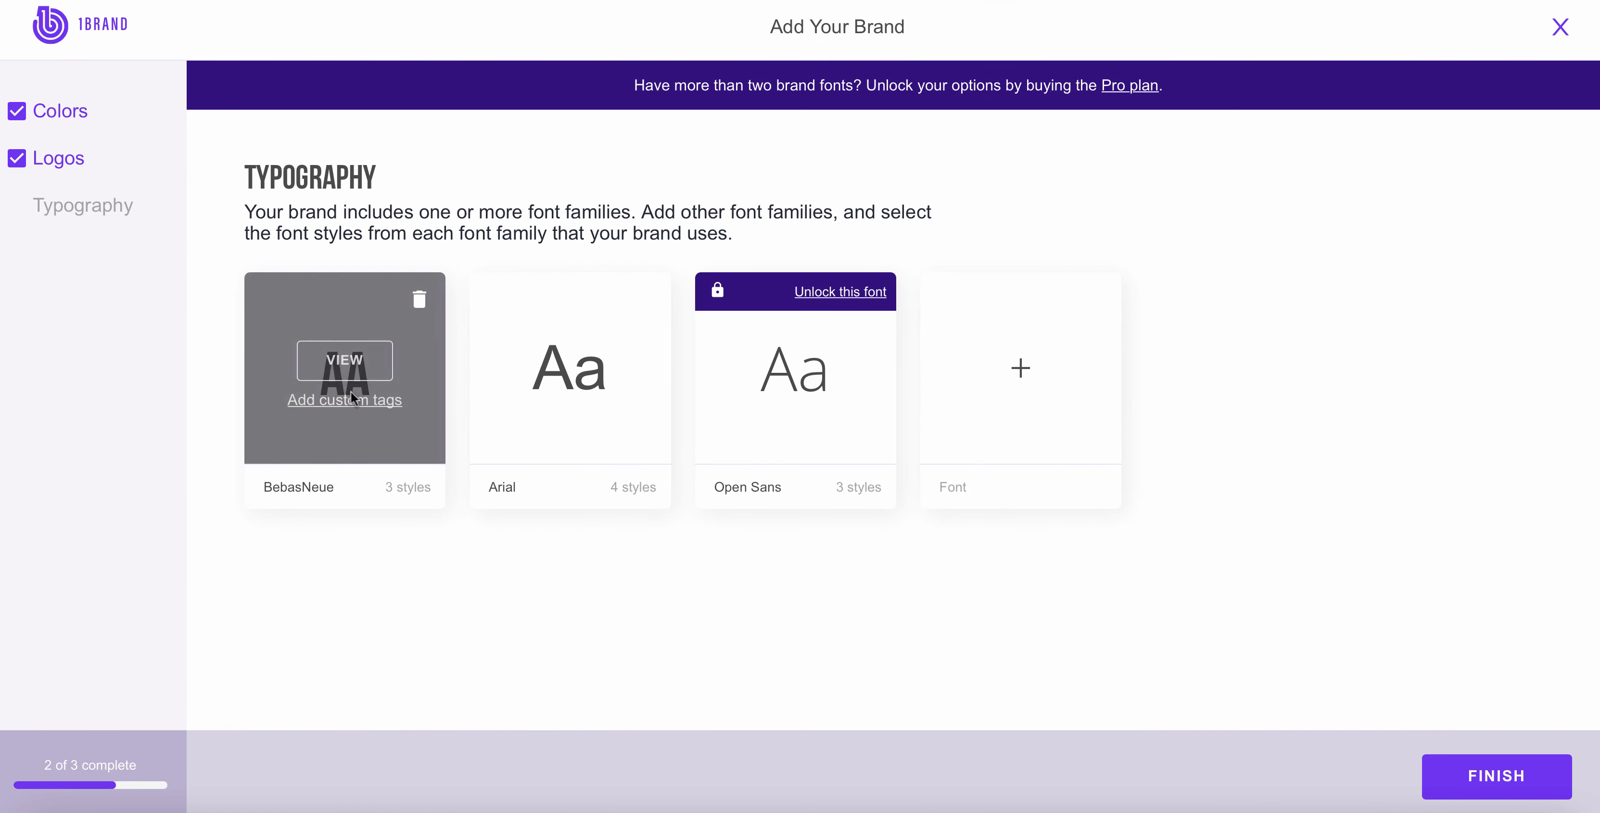
{"action": "left_click", "coordinate": [345, 360]}
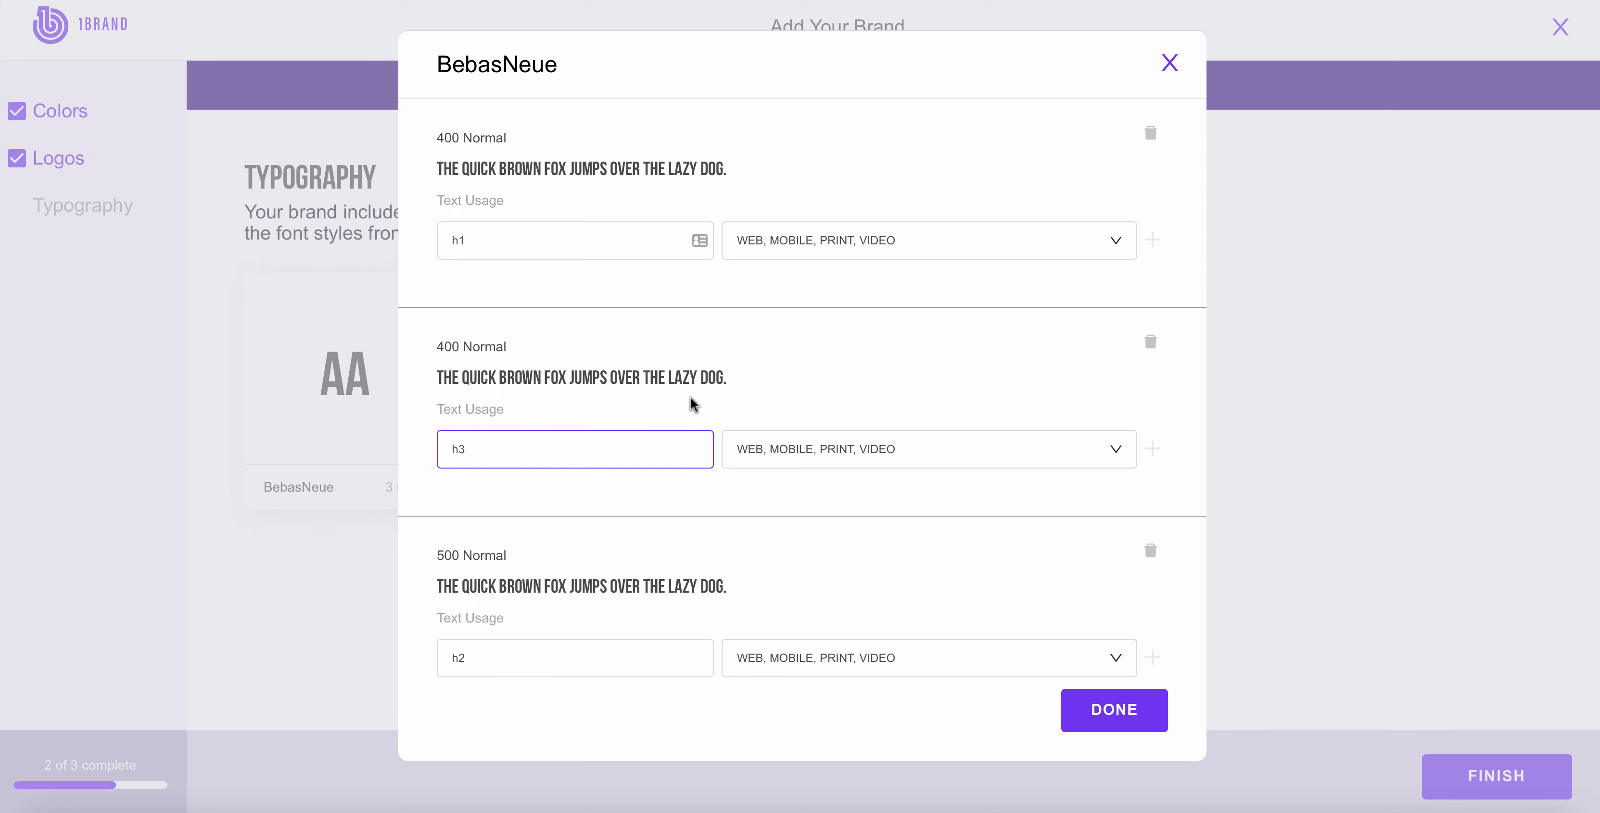
{"action": "left_click", "coordinate": [856, 451]}
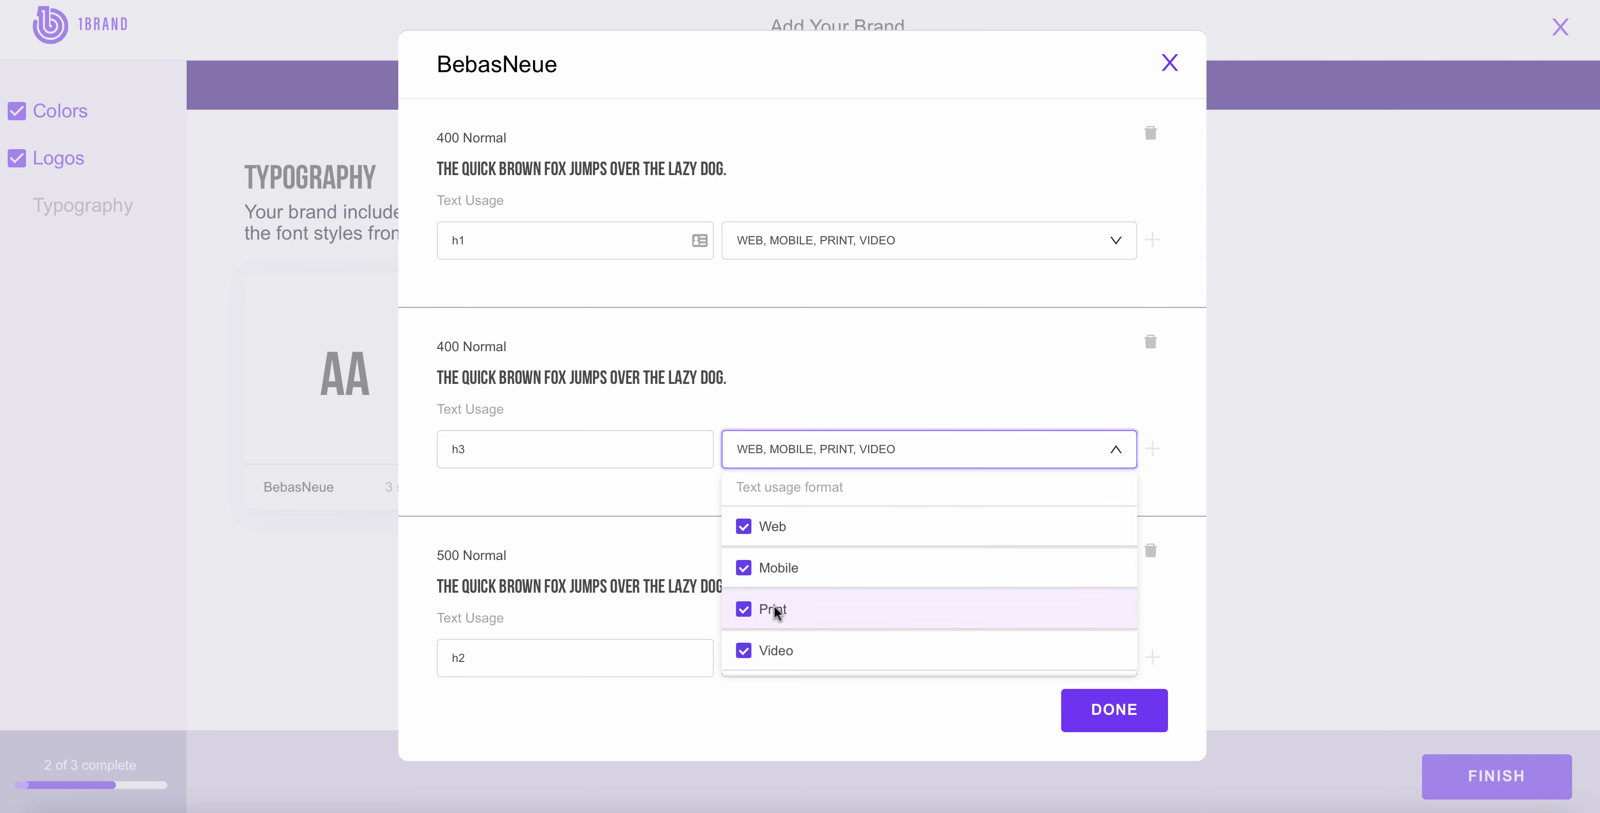
{"action": "left_click", "coordinate": [746, 616]}
{"action": "left_click", "coordinate": [743, 652]}
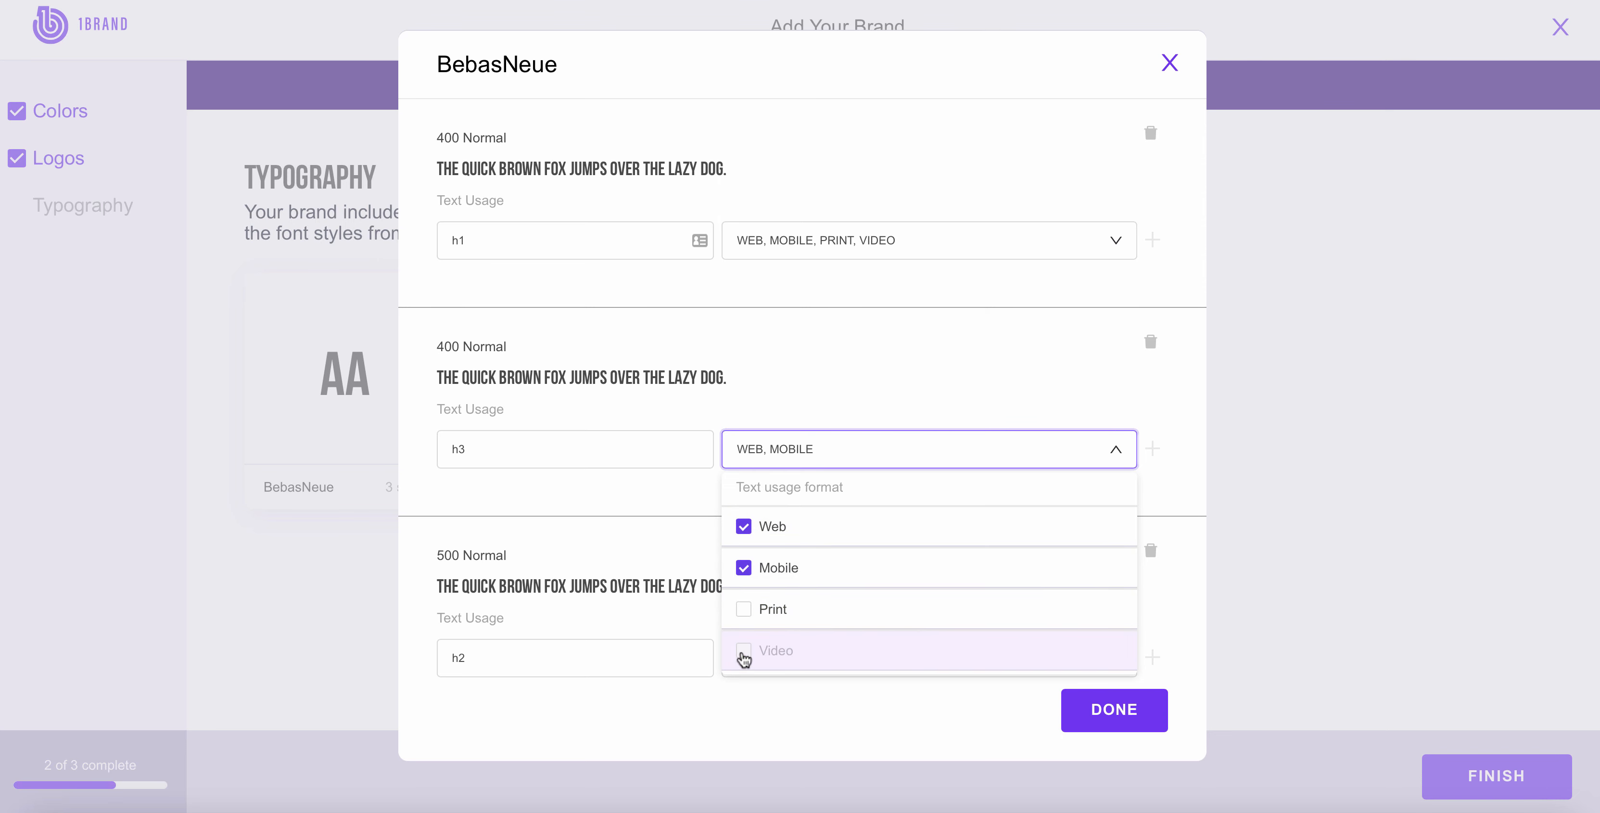
{"action": "left_click", "coordinate": [659, 504]}
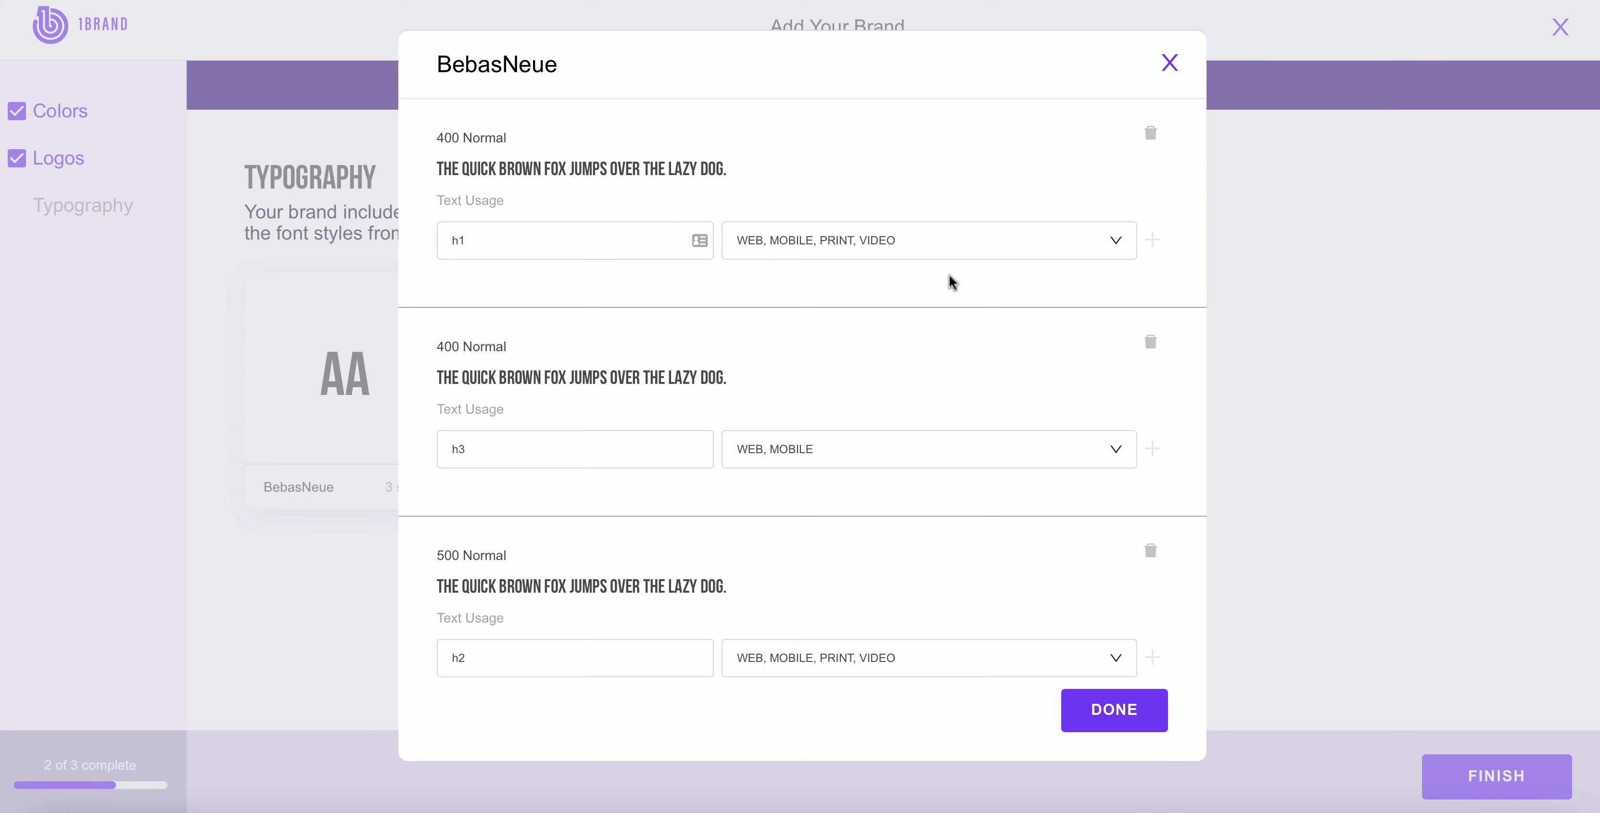
{"action": "left_click", "coordinate": [1171, 62]}
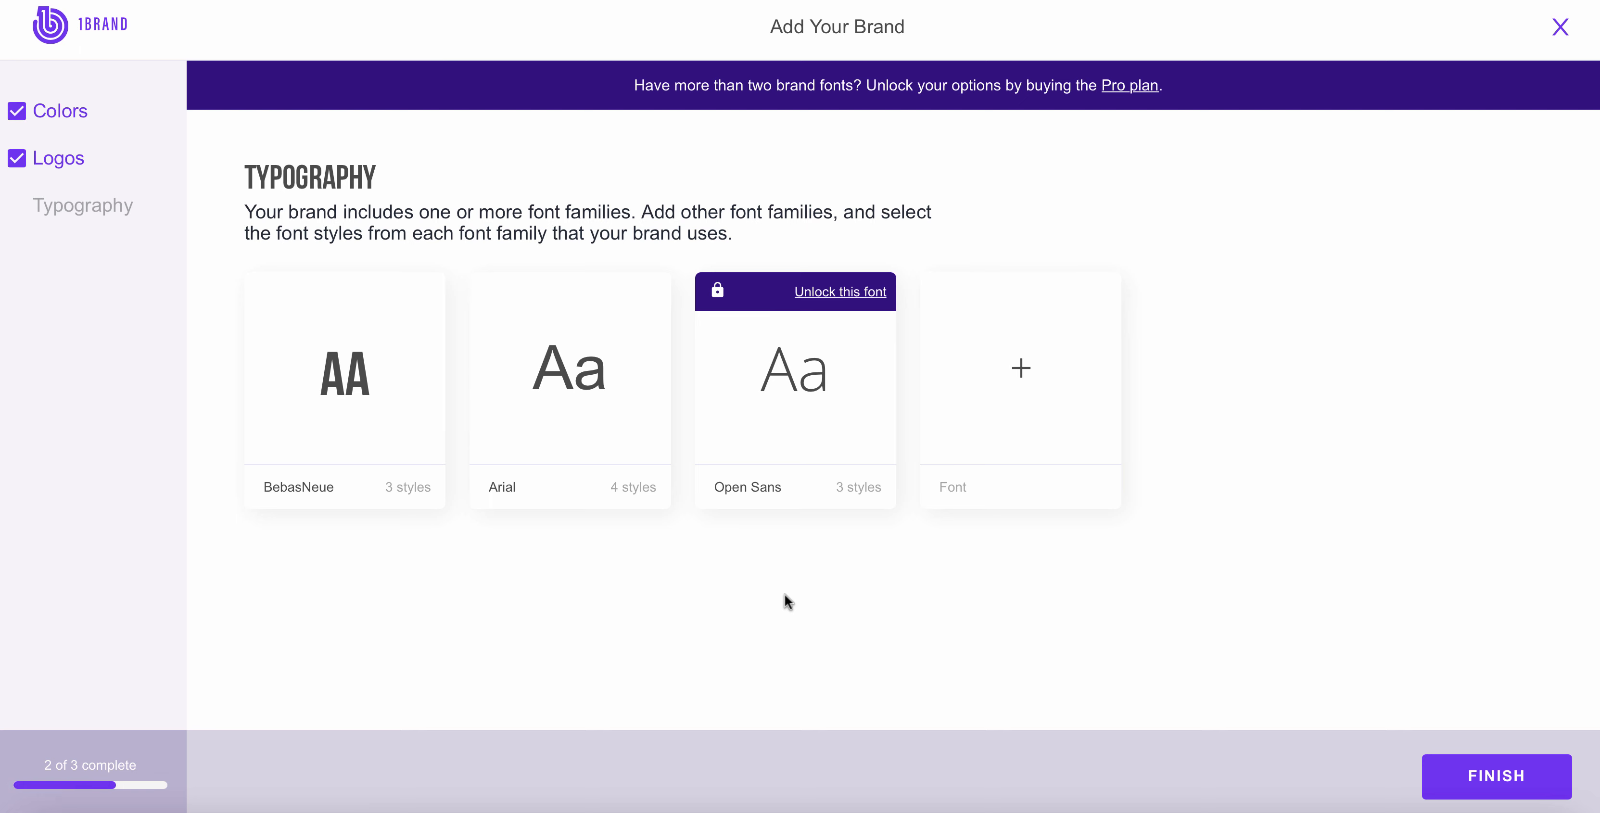
Step: Search for "open" font families and add Open Sans Condensed bold, Open Sans 300 and Open Sans 300 italic to the brand
{"action": "mouse_move", "coordinate": [473, 366]}
{"action": "left_click", "coordinate": [1020, 373]}
{"action": "left_click", "coordinate": [630, 272]}
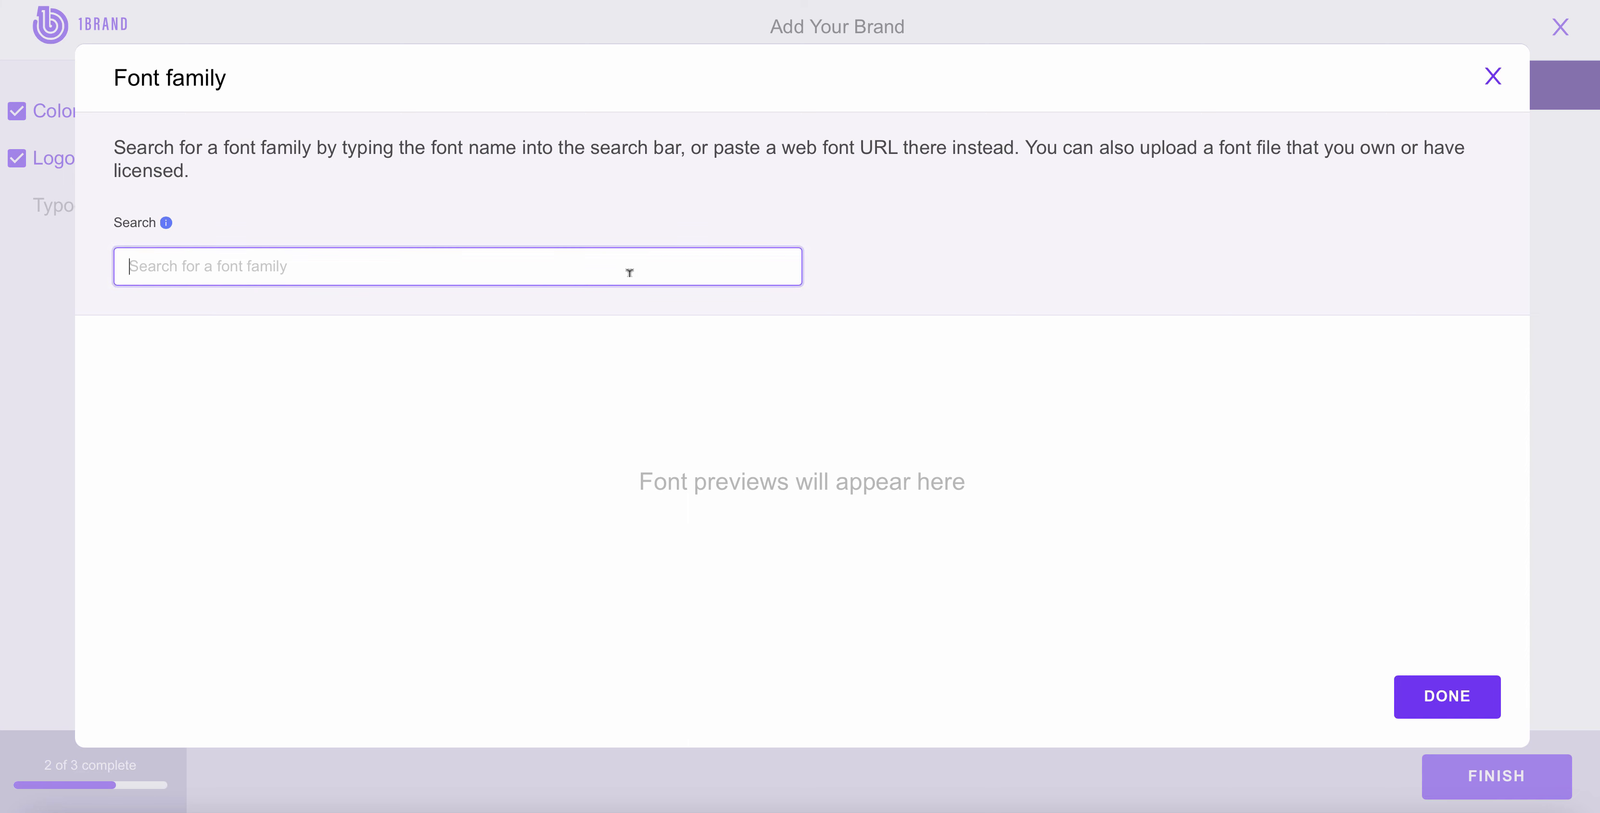
{"action": "type", "text": "open"}
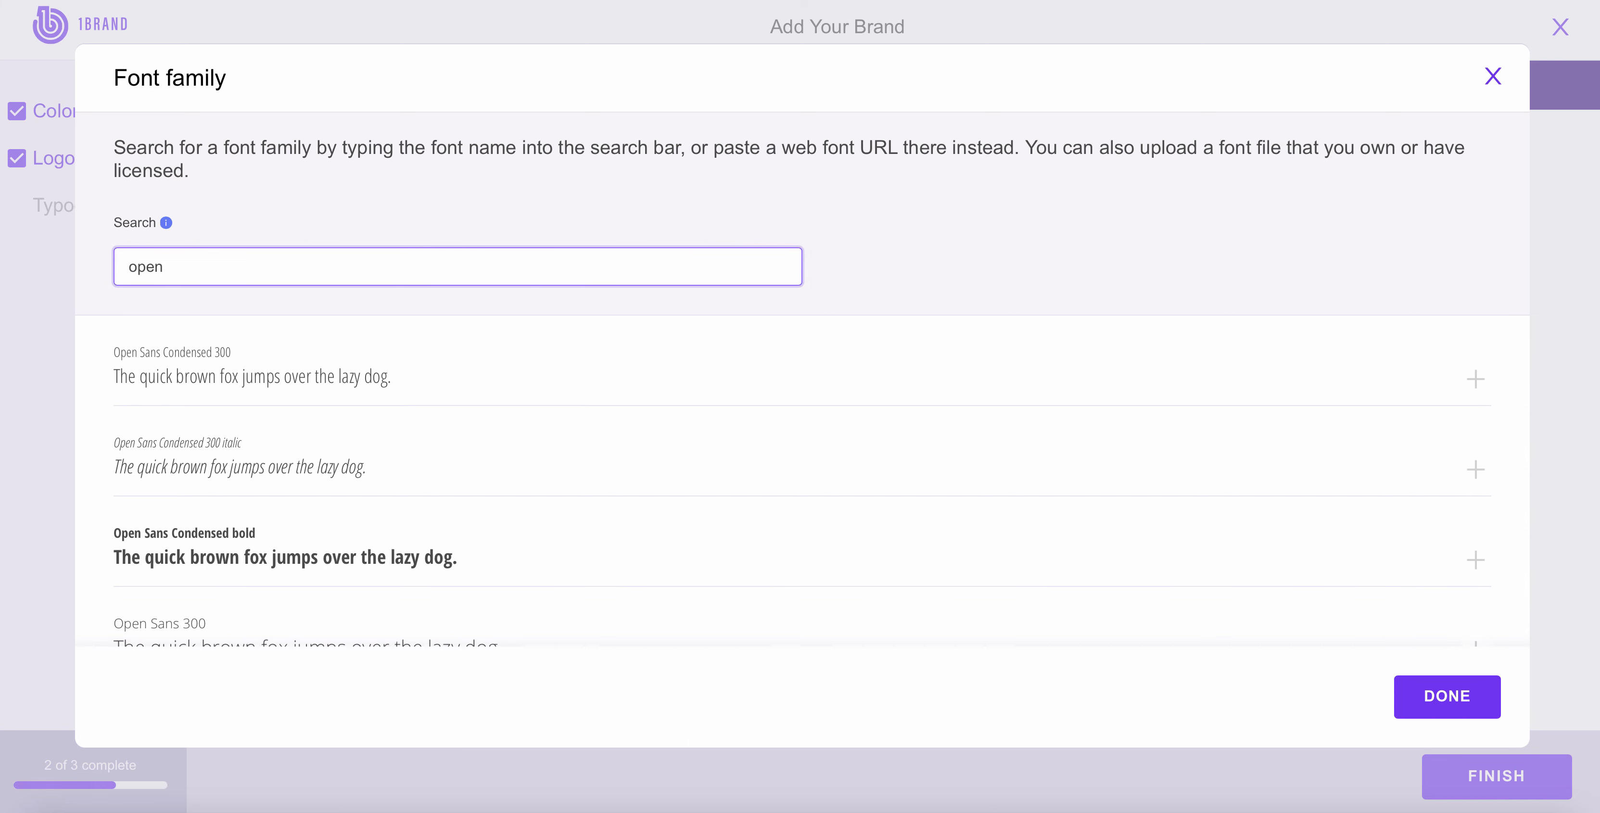
{"action": "scroll", "coordinate": [461, 402], "scroll_direction": "down", "scroll_amount": 2}
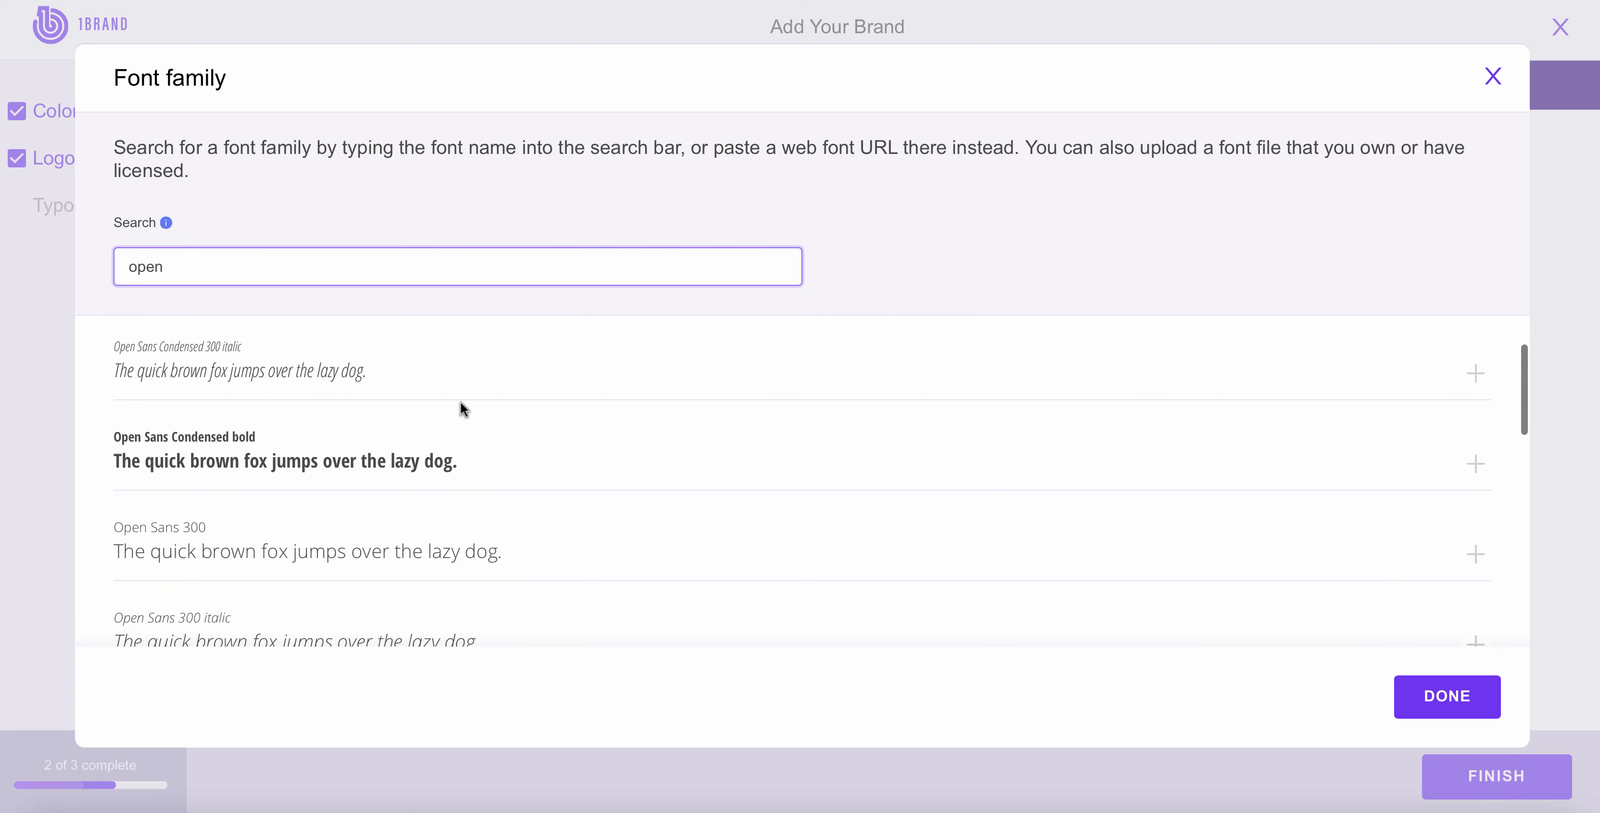
{"action": "left_click", "coordinate": [1472, 463]}
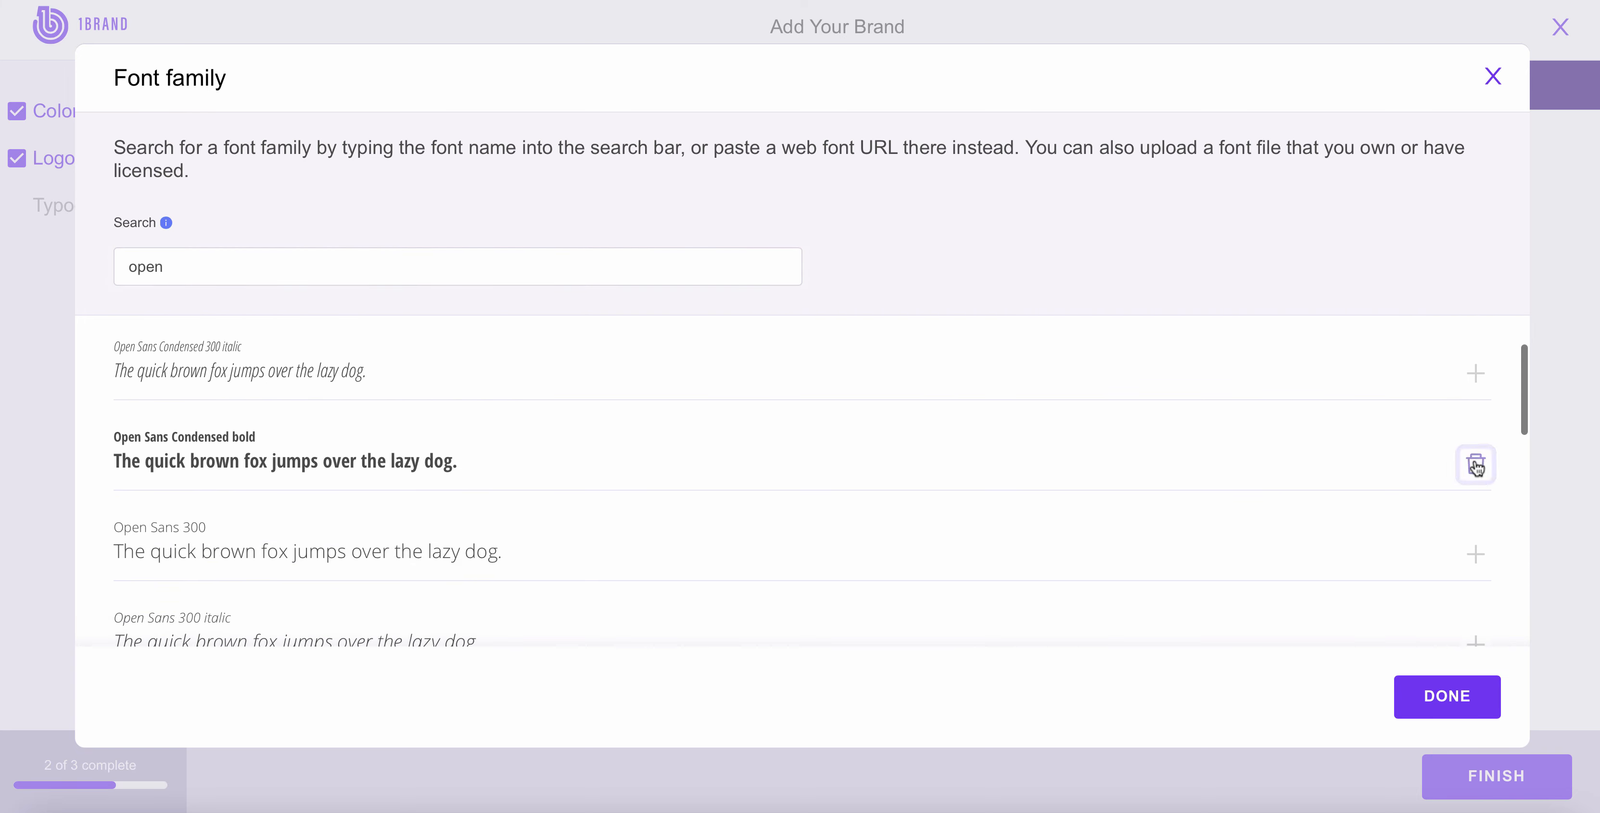
{"action": "left_click", "coordinate": [1475, 555]}
{"action": "scroll", "coordinate": [1481, 560], "scroll_direction": "down", "scroll_amount": 1}
{"action": "left_click", "coordinate": [1483, 560]}
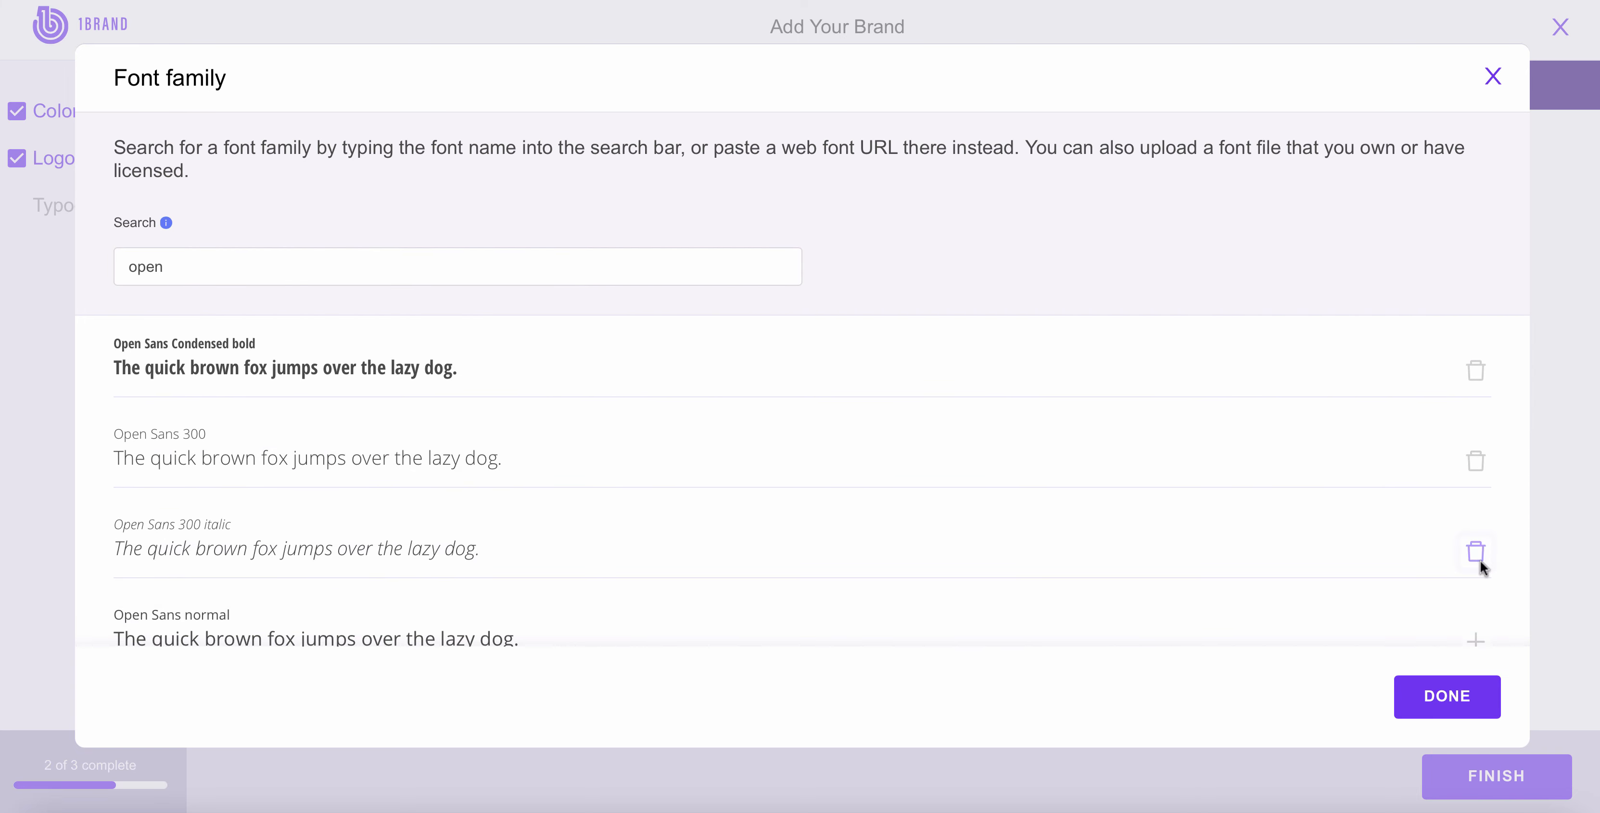
{"action": "left_click", "coordinate": [1444, 700]}
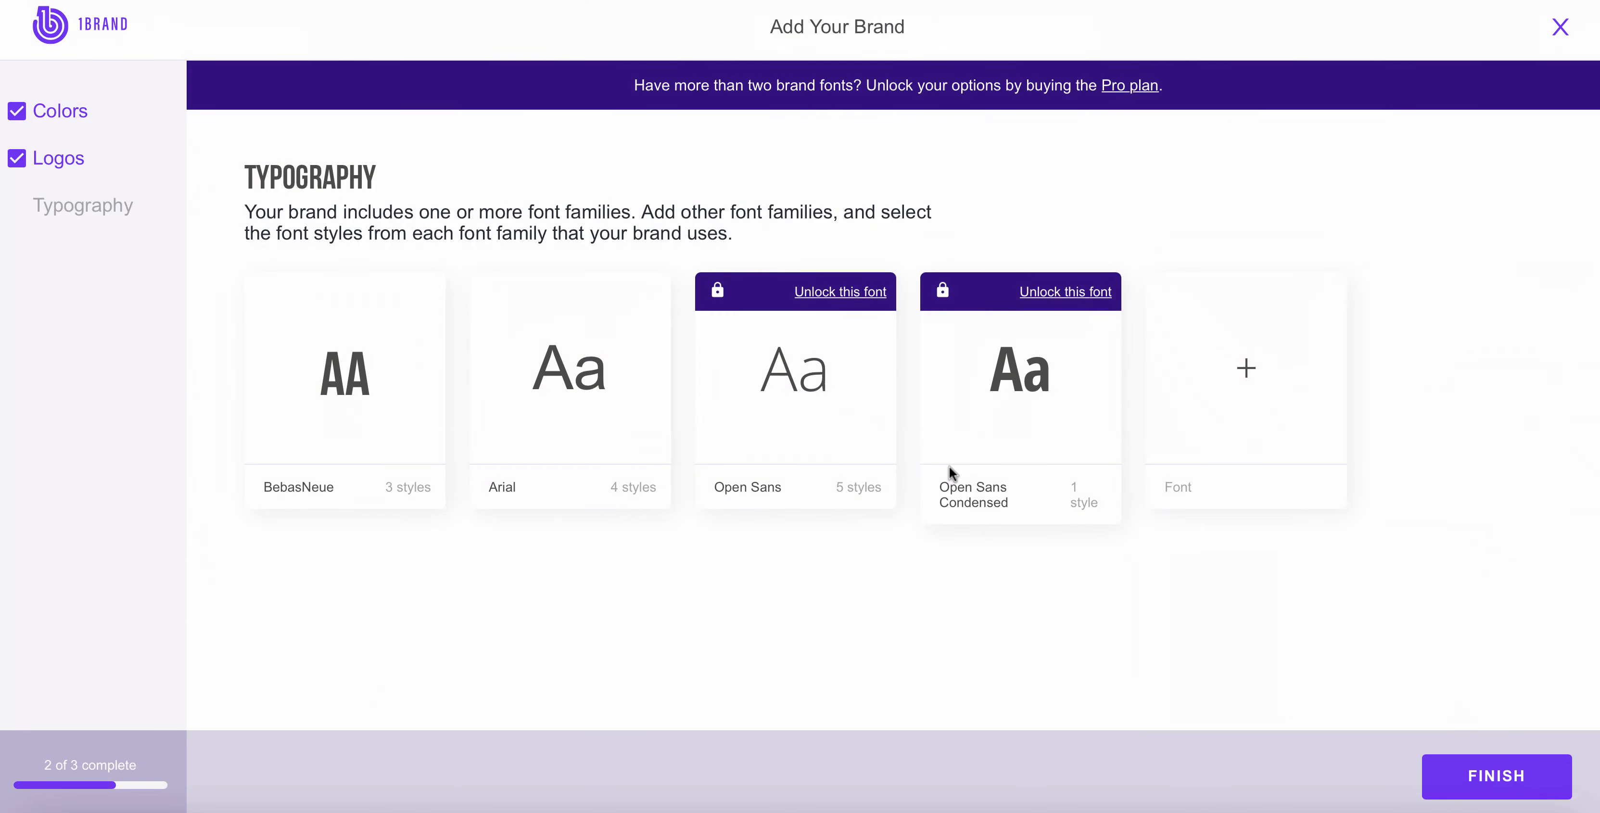
Step: Review the custom tags and text usage settings of Open Sans Condensed, closing each without changes
{"action": "mouse_move", "coordinate": [996, 409]}
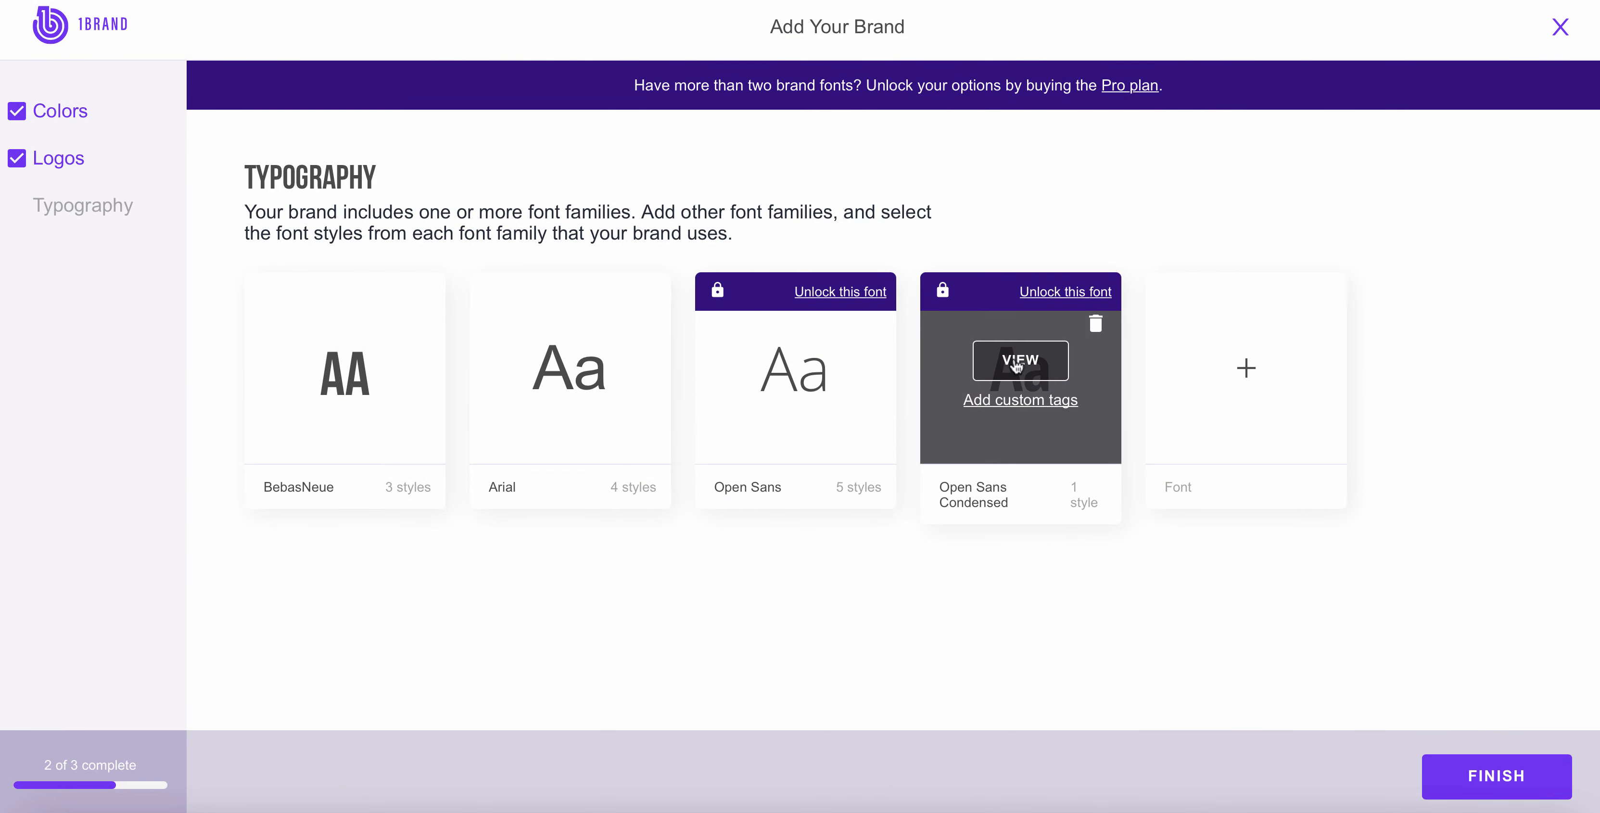
{"action": "left_click", "coordinate": [1019, 401]}
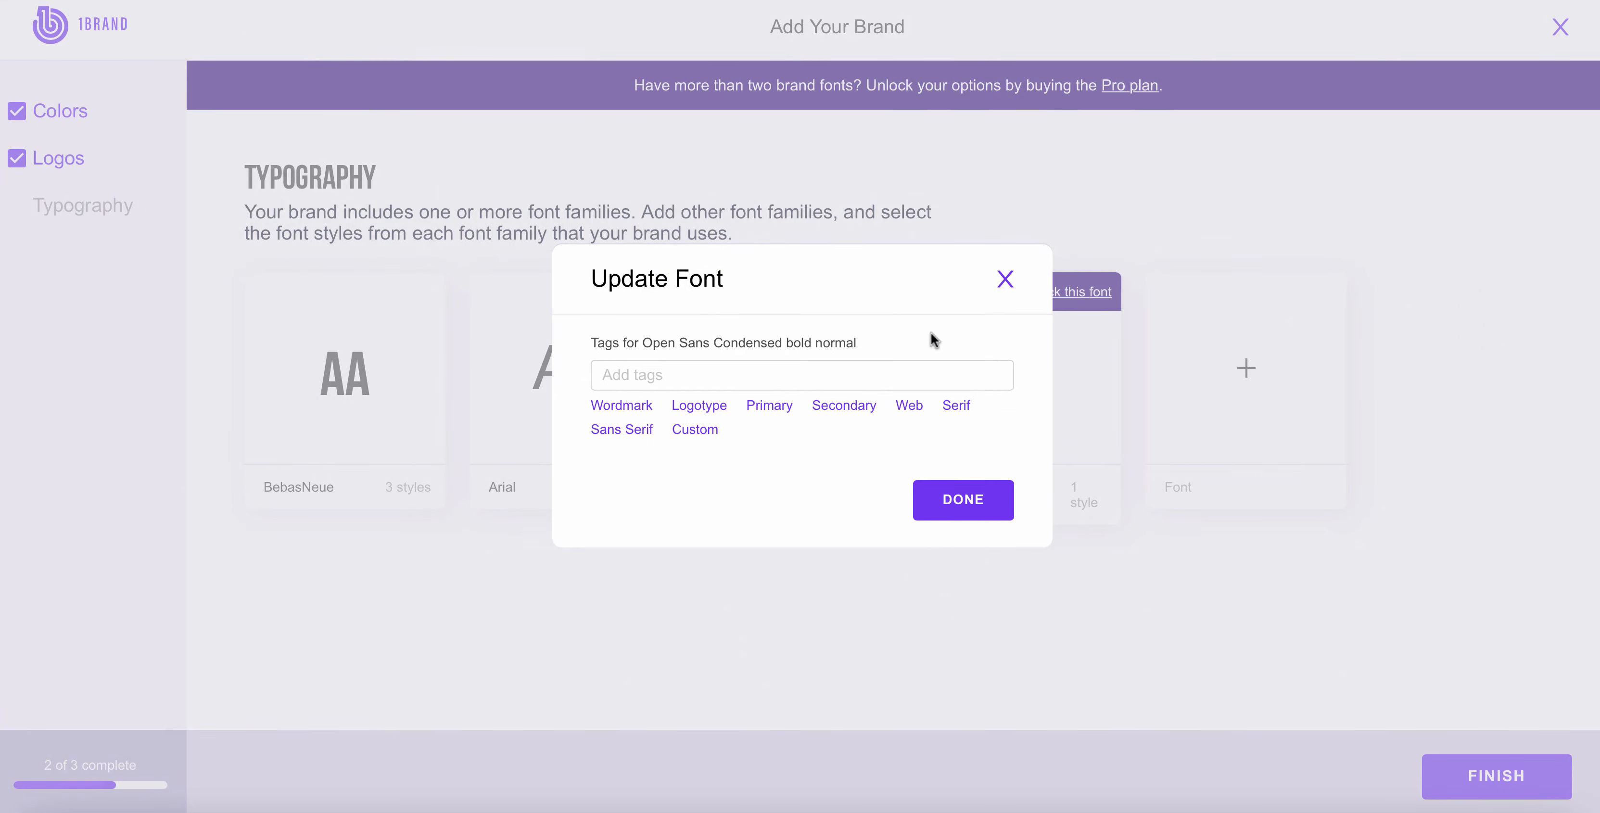
{"action": "left_click", "coordinate": [1004, 279]}
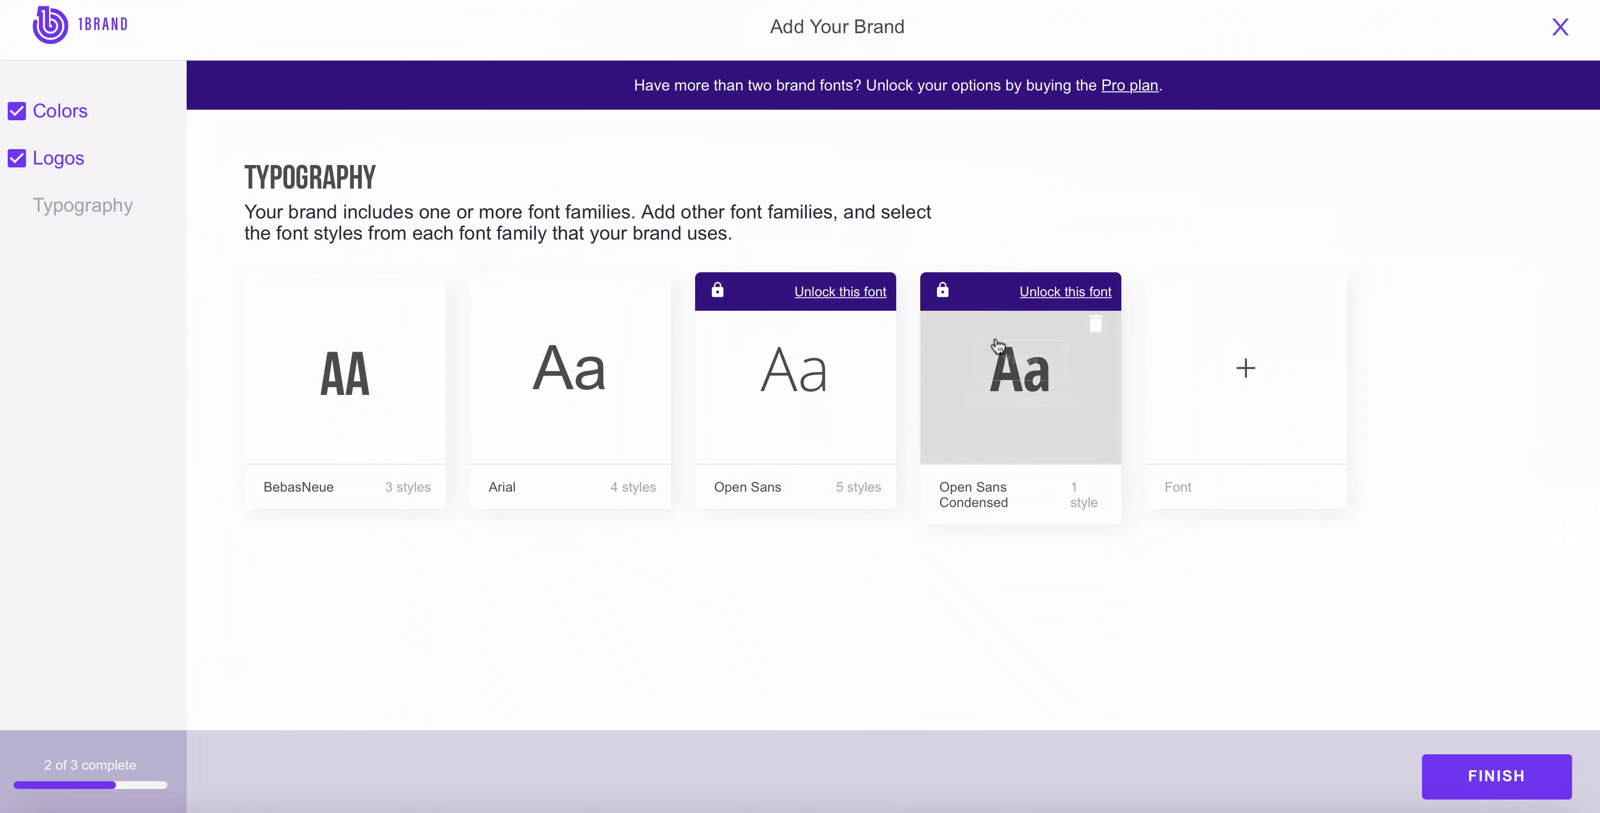
{"action": "left_click", "coordinate": [1009, 373]}
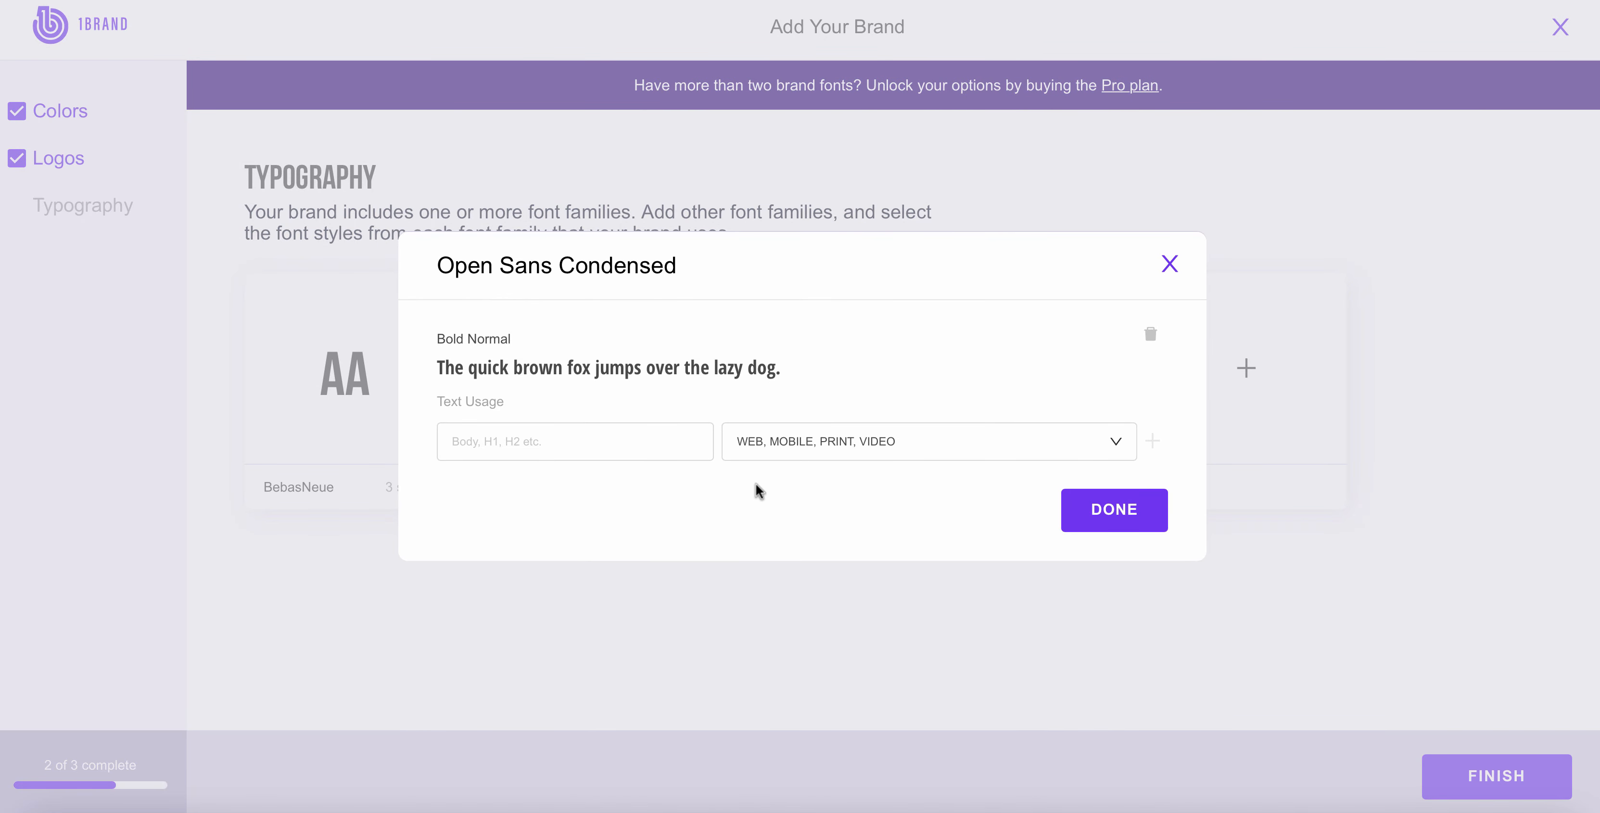
{"action": "left_click", "coordinate": [1171, 268]}
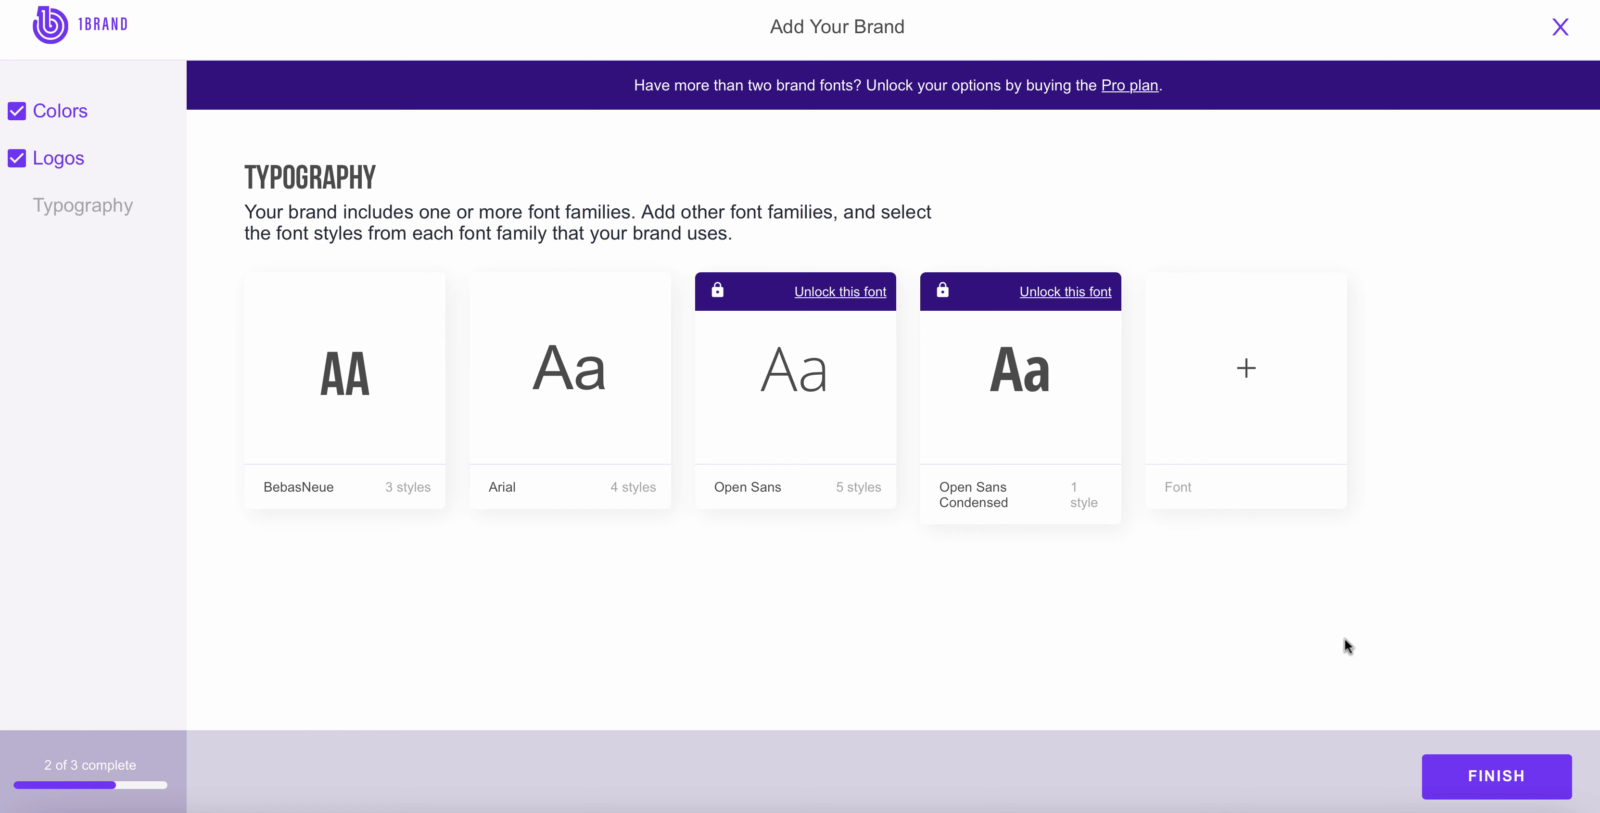
Step: Finish the brand setup and apply the fourth brand color, a medium purple, to the guideline covers
{"action": "left_click", "coordinate": [1436, 773]}
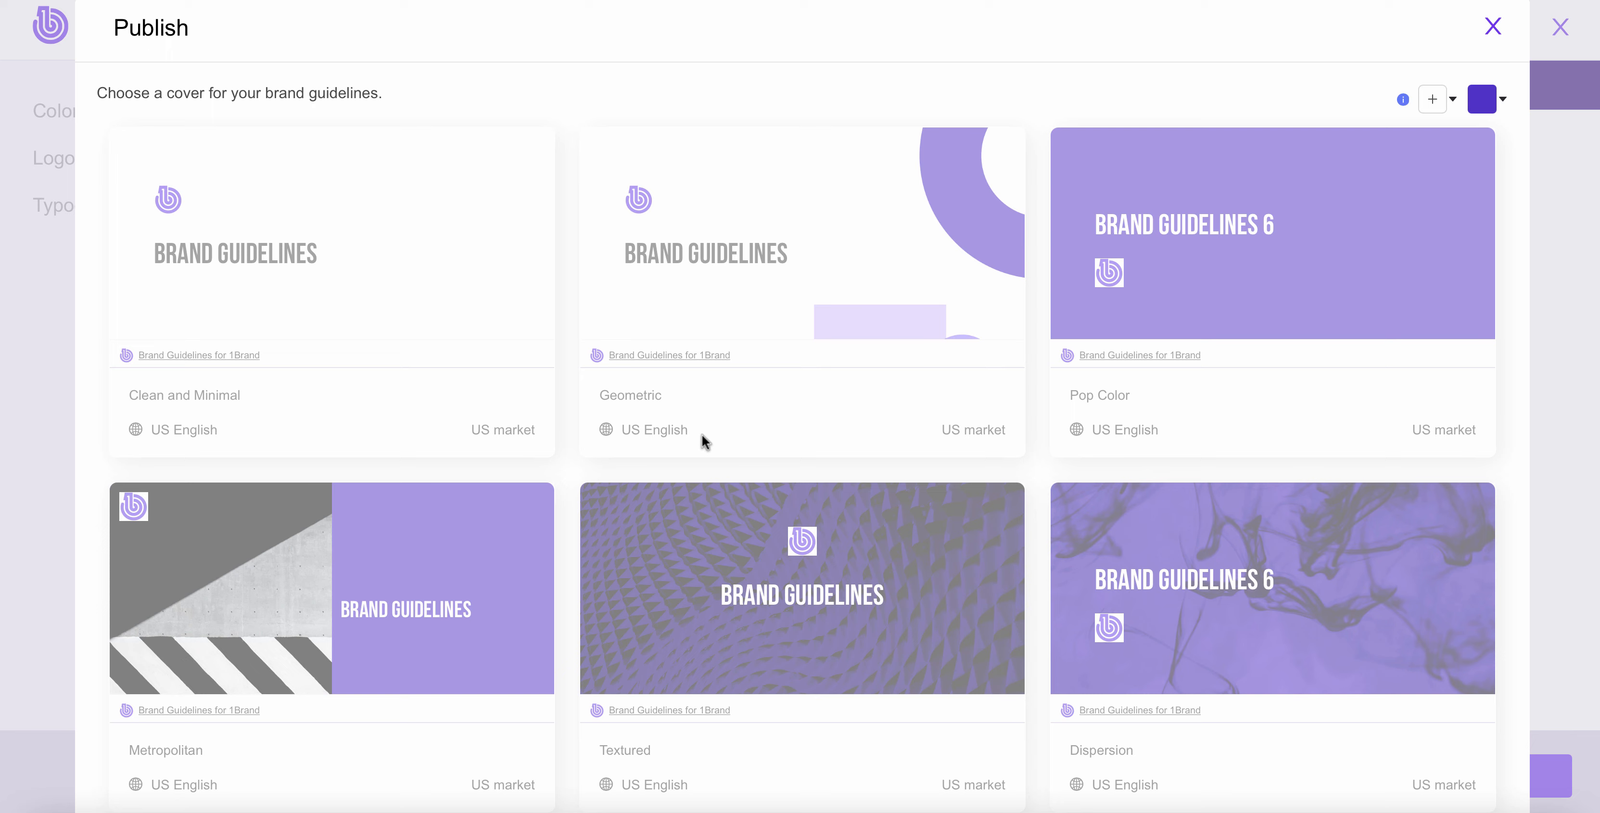
{"action": "mouse_move", "coordinate": [428, 315]}
{"action": "left_click", "coordinate": [1493, 96]}
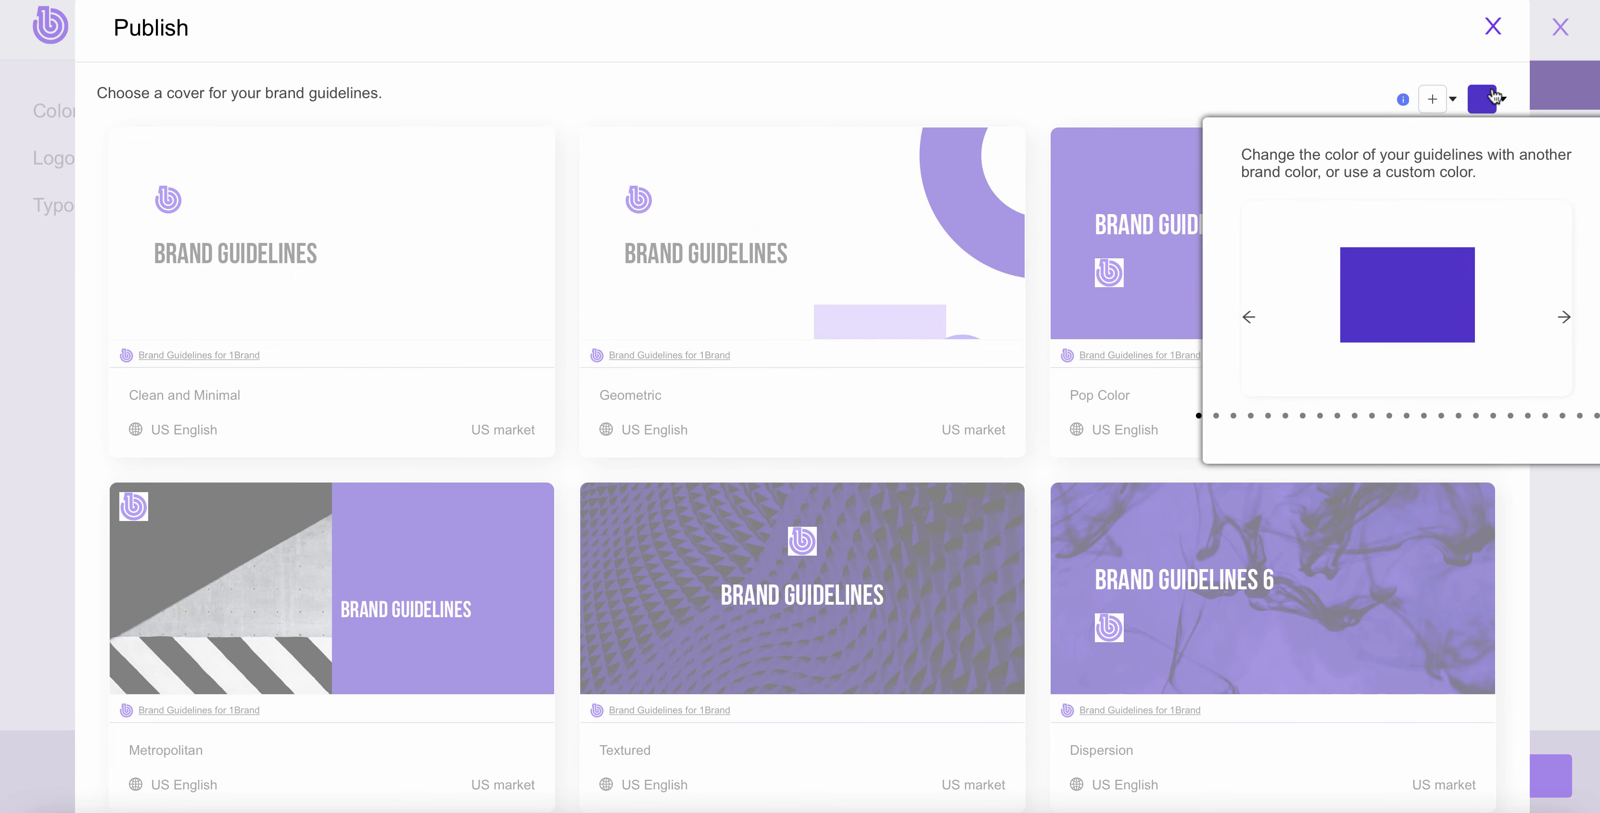
{"action": "left_click", "coordinate": [1562, 317]}
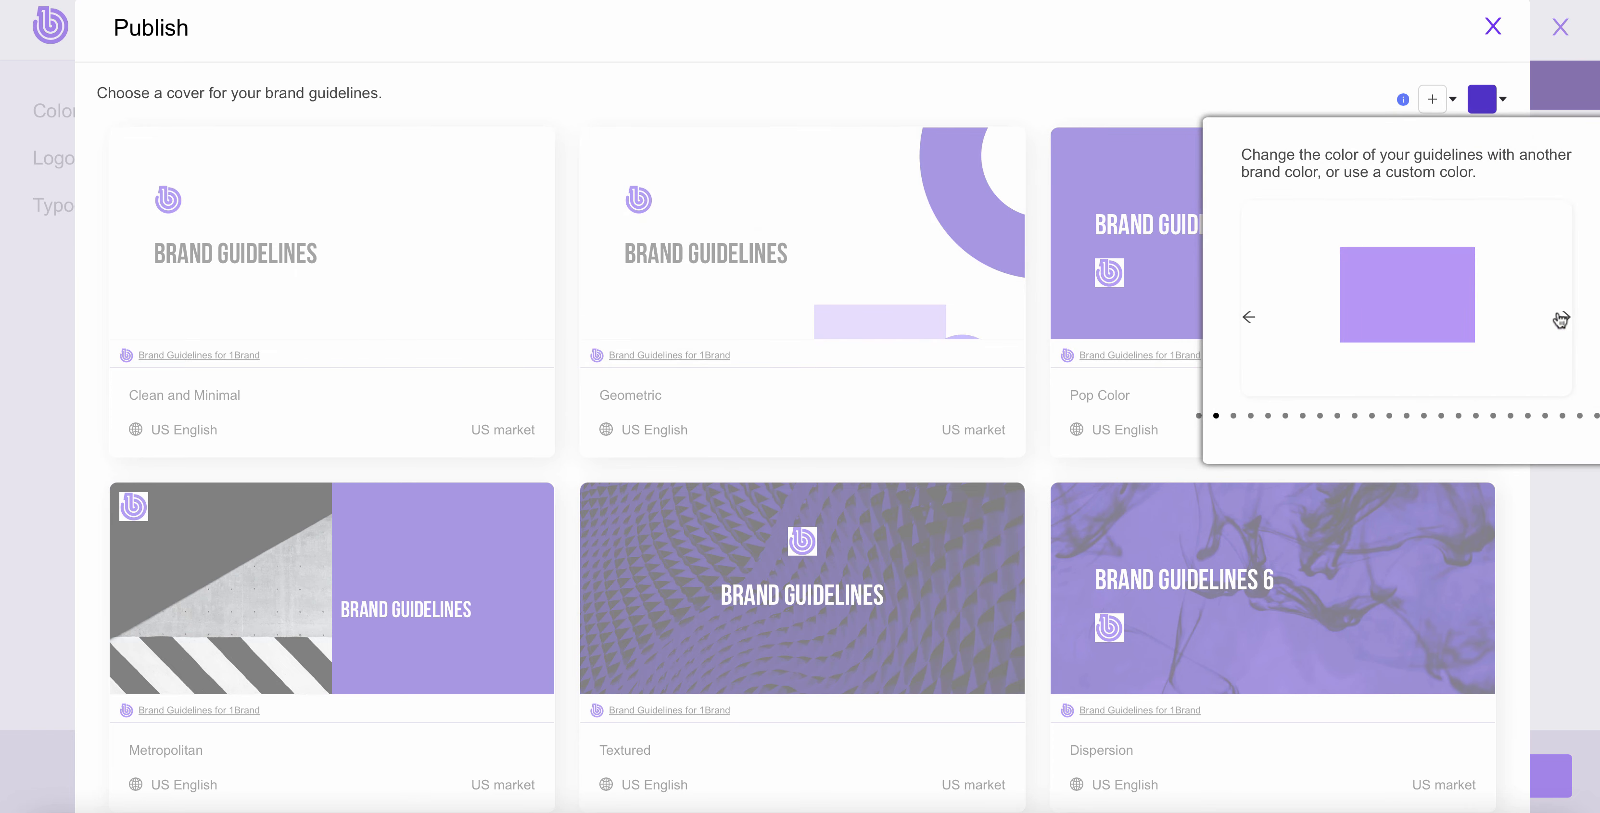
{"action": "left_click", "coordinate": [1564, 319]}
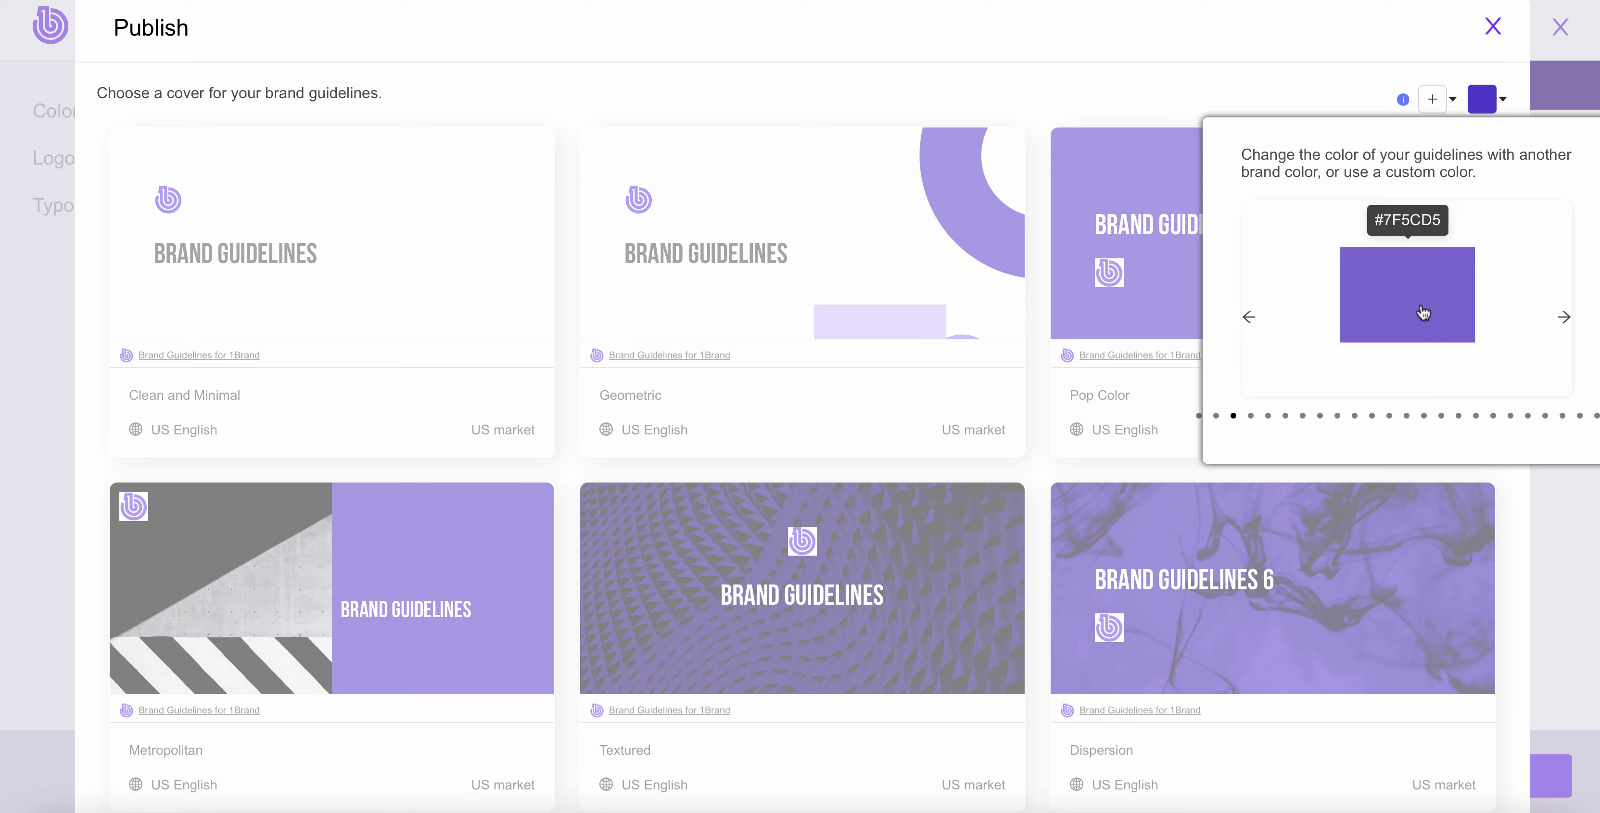
{"action": "left_click", "coordinate": [1564, 318]}
{"action": "left_click", "coordinate": [1424, 312]}
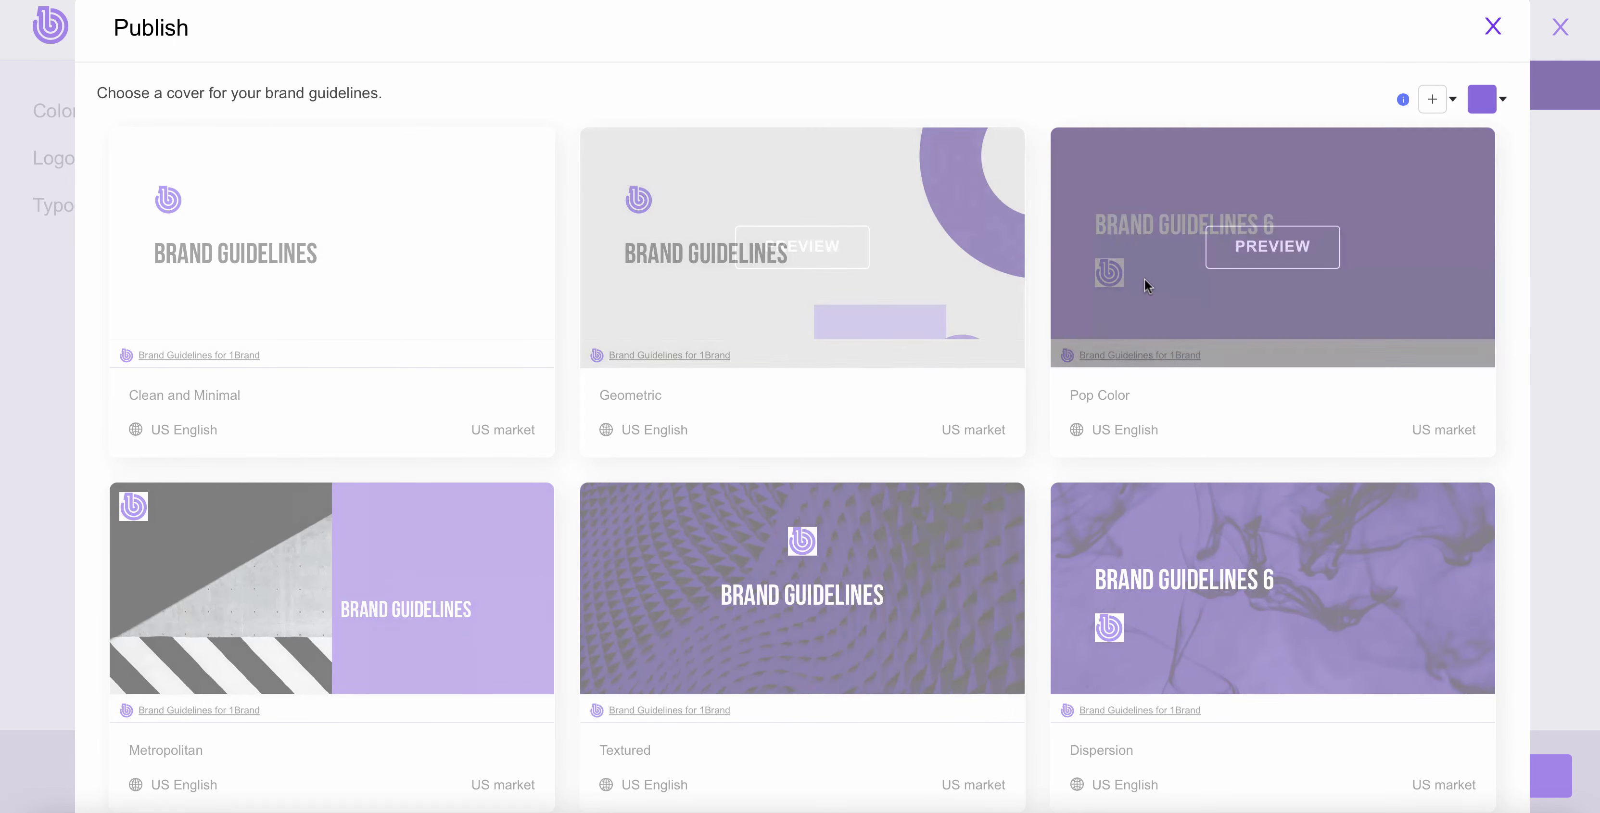
Step: Examine the logo and transparent background options for the guidelines, along with the Geometric and Pop Color covers
{"action": "left_click", "coordinate": [1433, 106]}
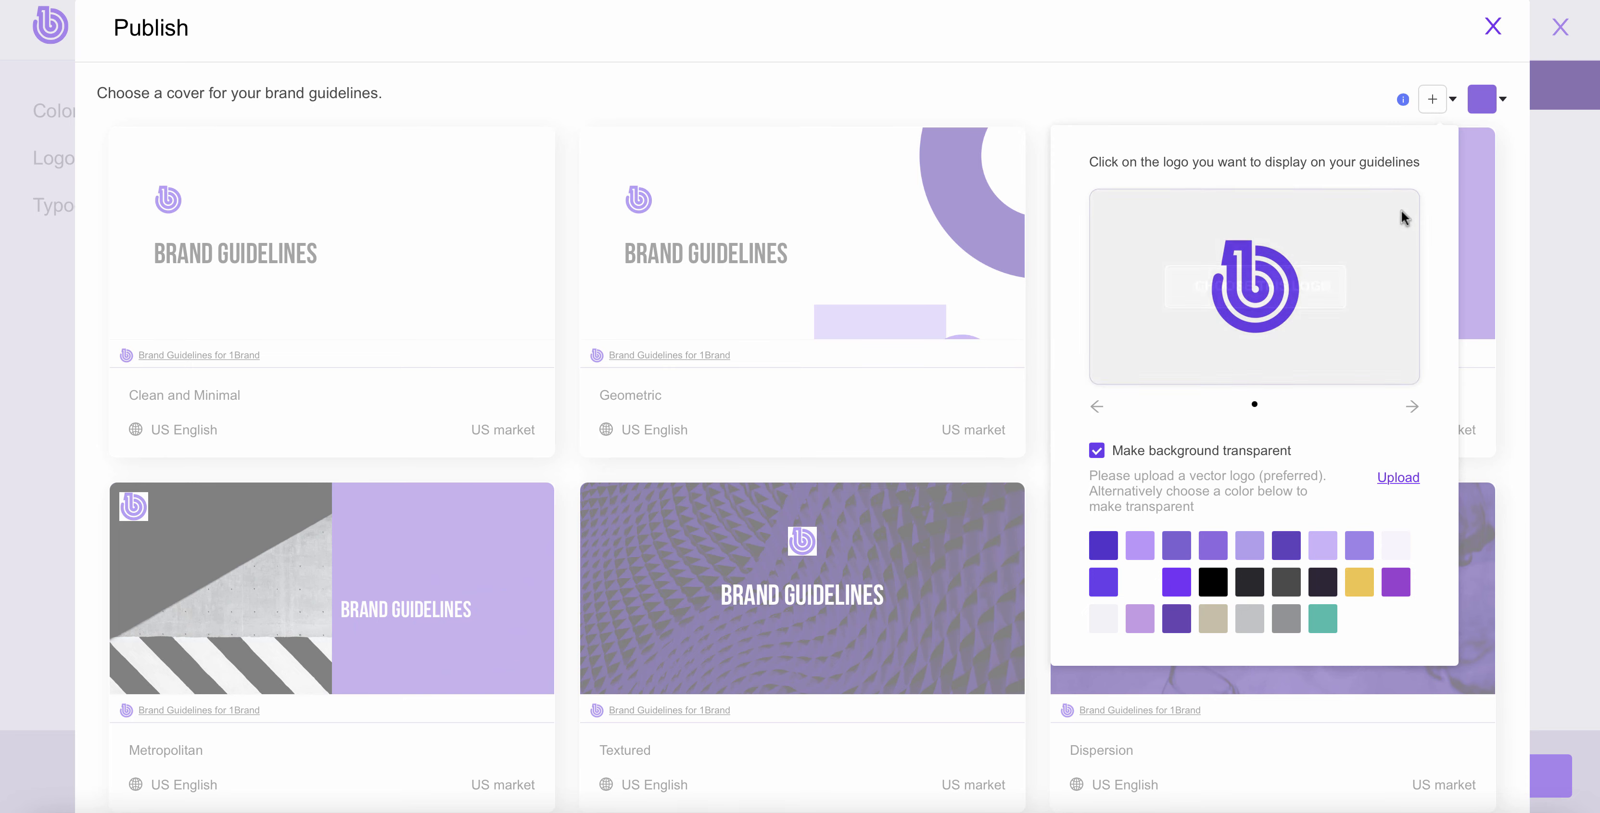
{"action": "mouse_move", "coordinate": [1273, 326]}
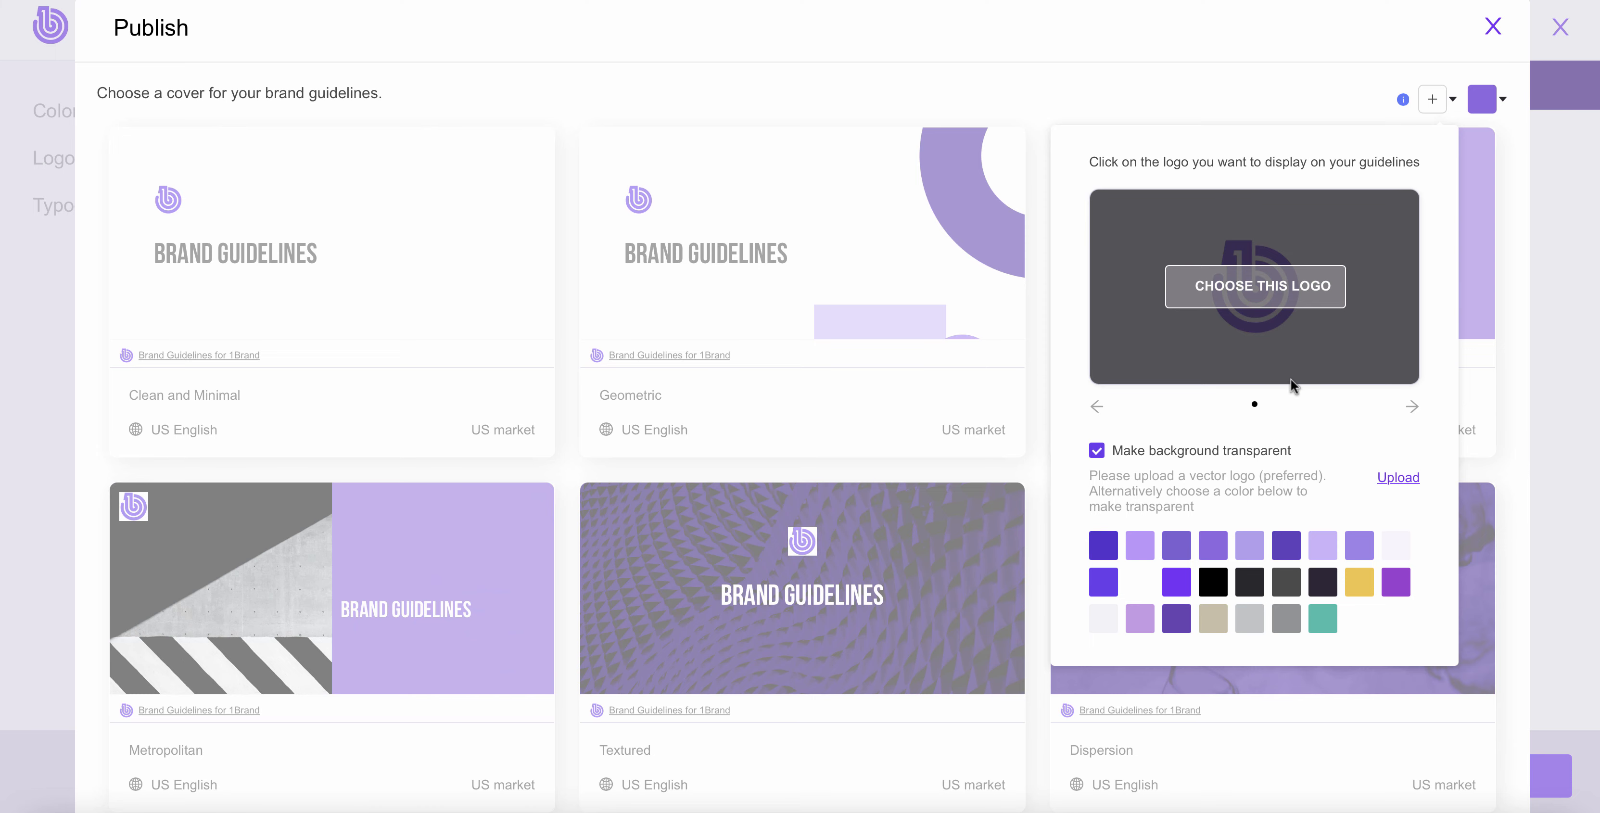
{"action": "mouse_move", "coordinate": [792, 279]}
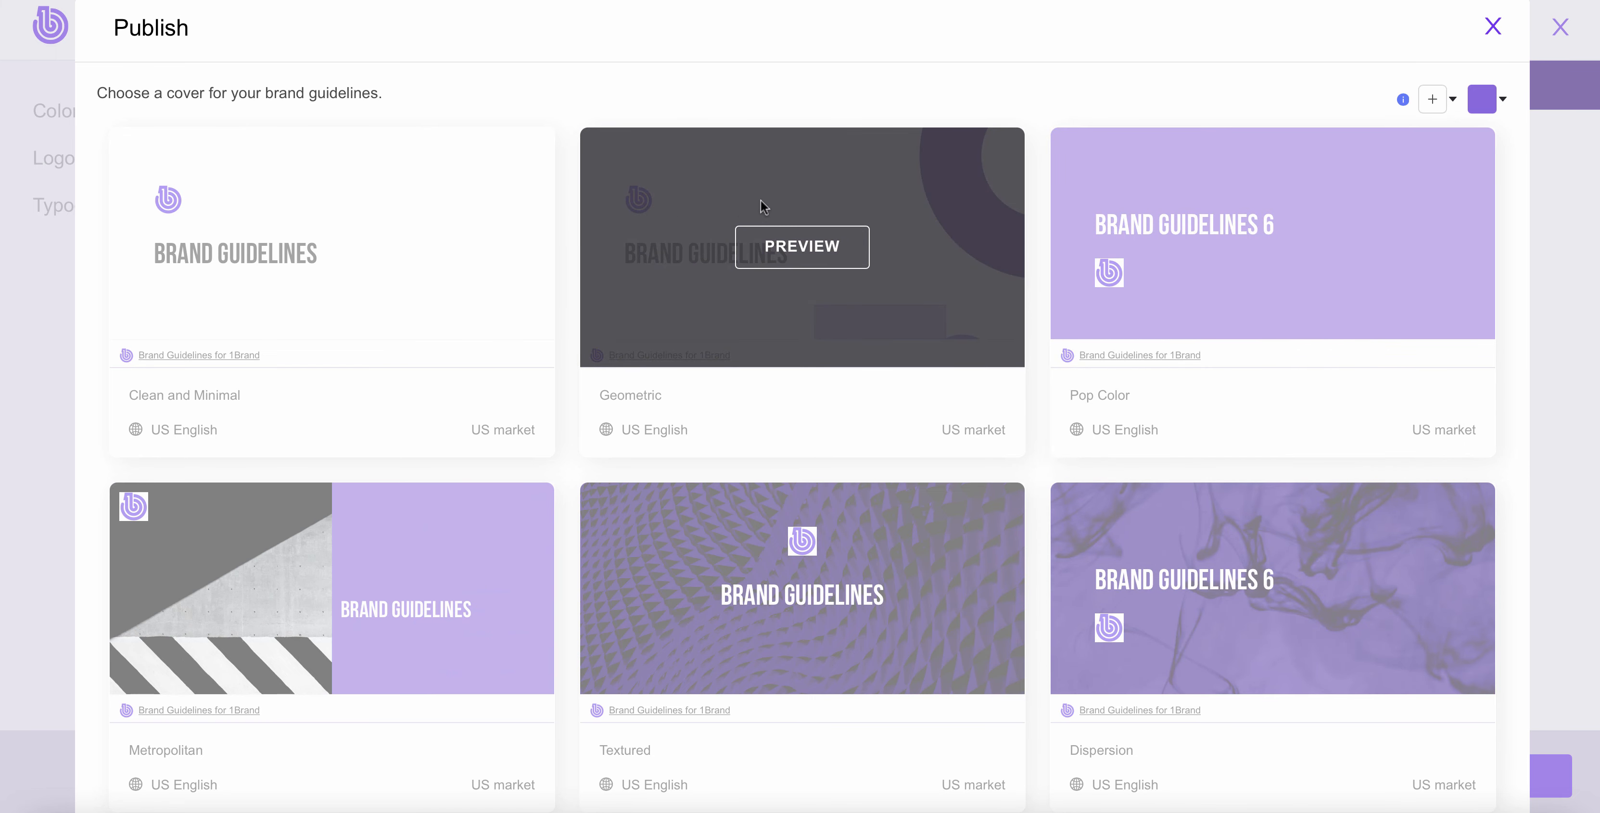
{"action": "mouse_move", "coordinate": [1062, 279]}
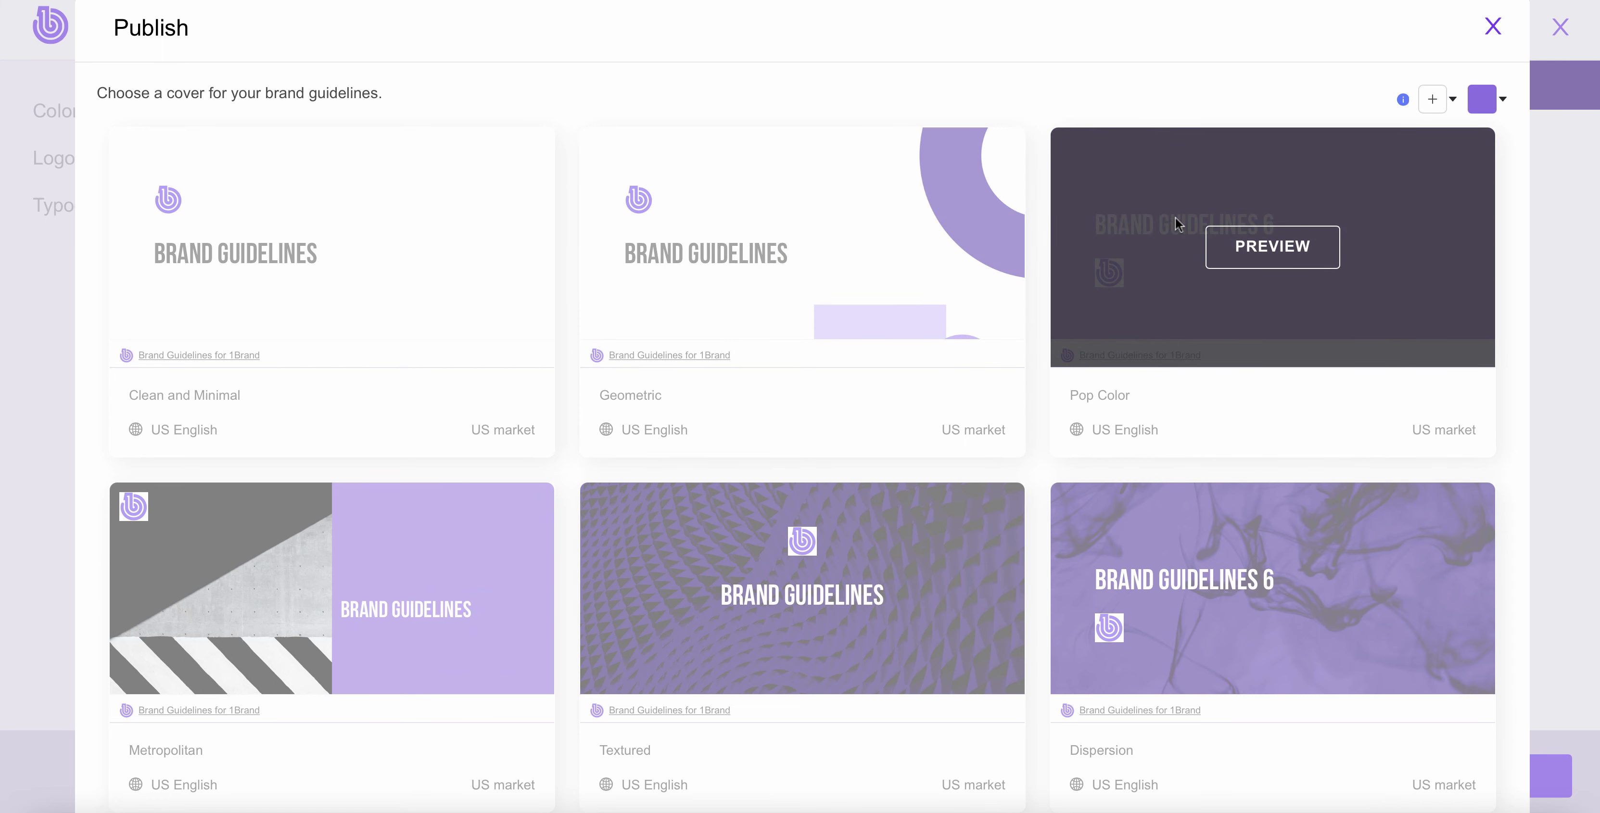
{"action": "mouse_move", "coordinate": [1431, 99]}
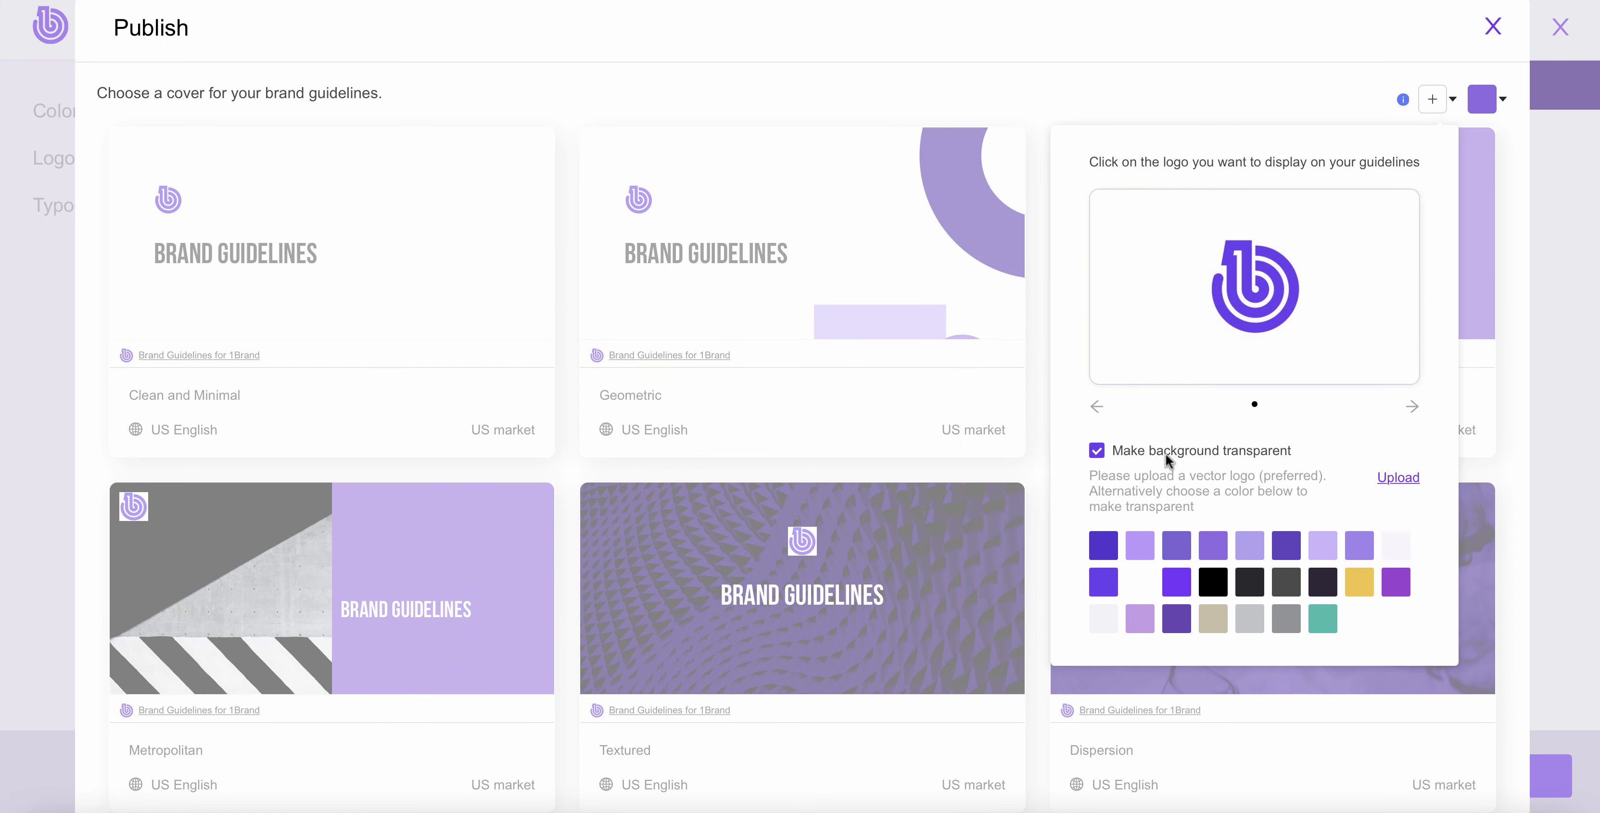